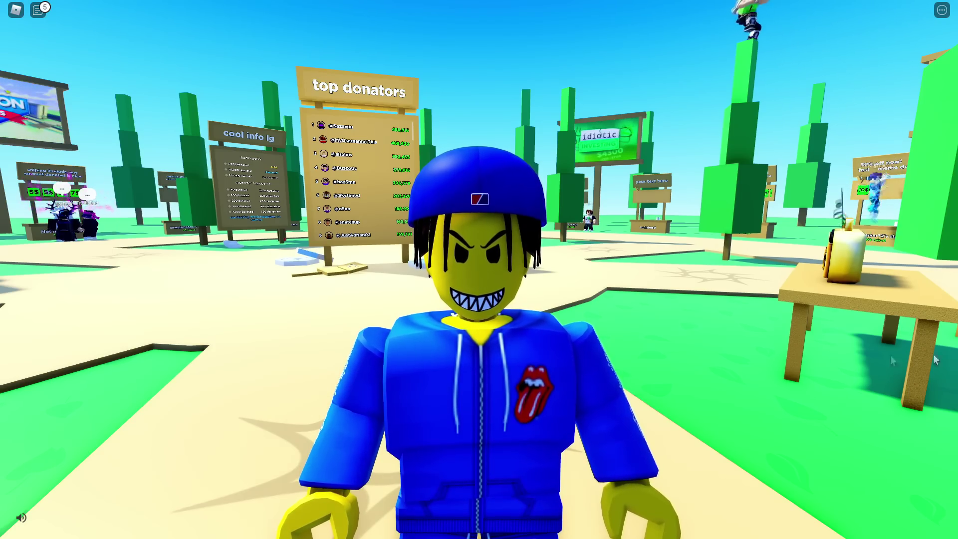
# Walk around the plaza past the donation stands and look for one that is unclaimed
pyautogui.rightClick(601, 351)
pyautogui.press('w')
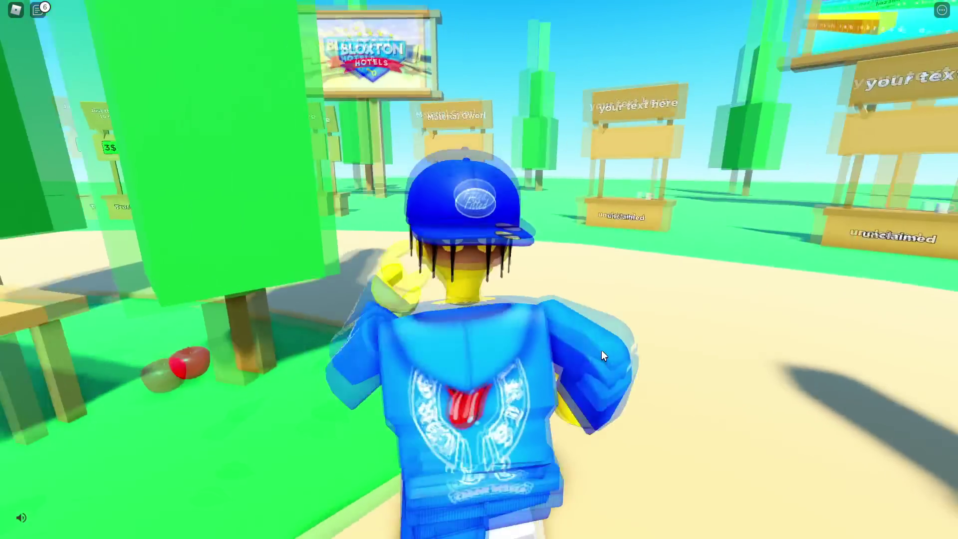
pyautogui.scroll(-3, 601, 352)
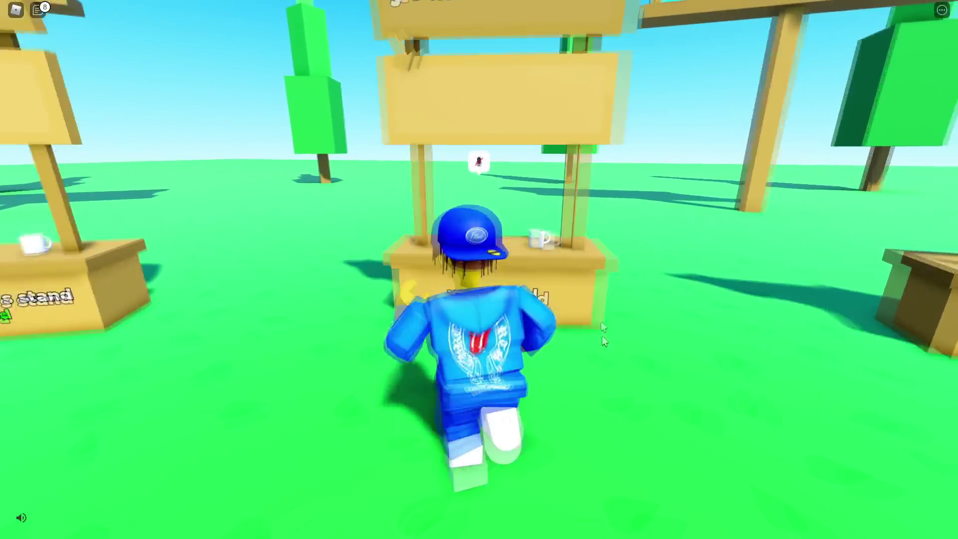
pyautogui.rightClick(513, 122)
pyautogui.press('w')
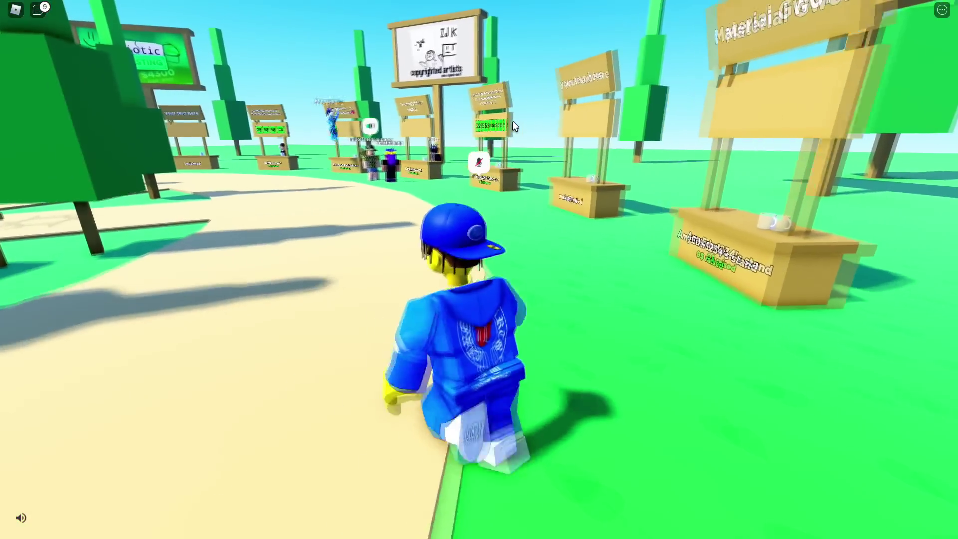
pyautogui.press('w')
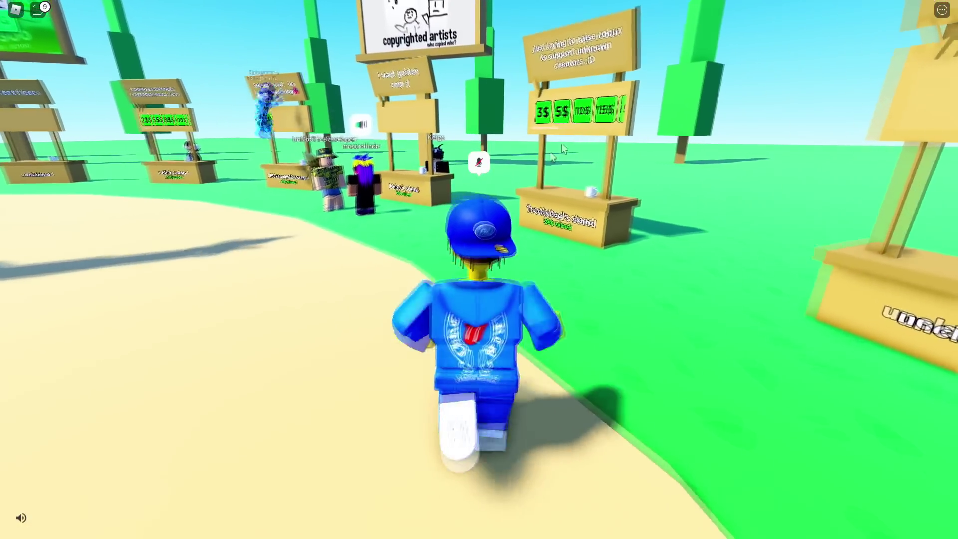
pyautogui.press('w')
pyautogui.press('a')
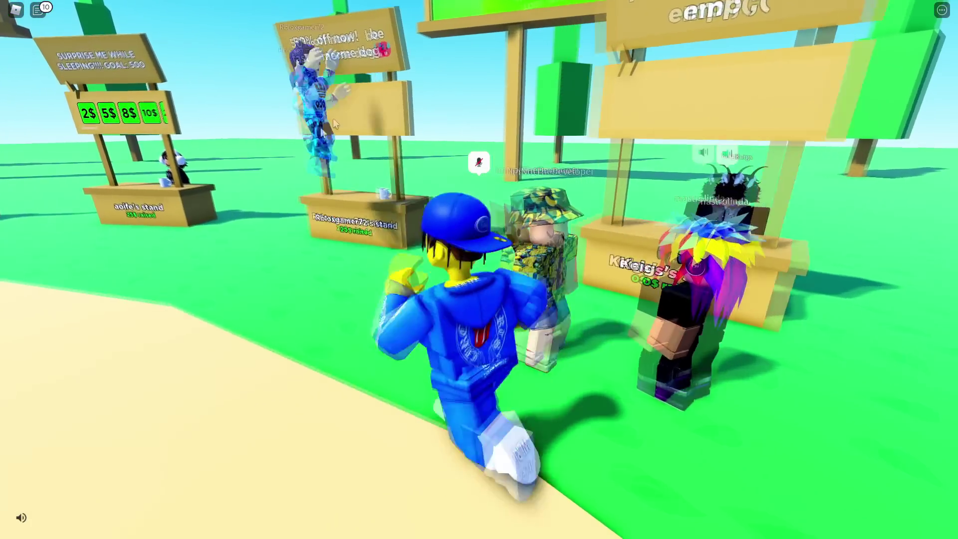
pyautogui.press('w')
pyautogui.press('a')
pyautogui.press('w')
# Walk up to the unclaimed stand reading "your text here" and claim it
pyautogui.rightClick(340, 161)
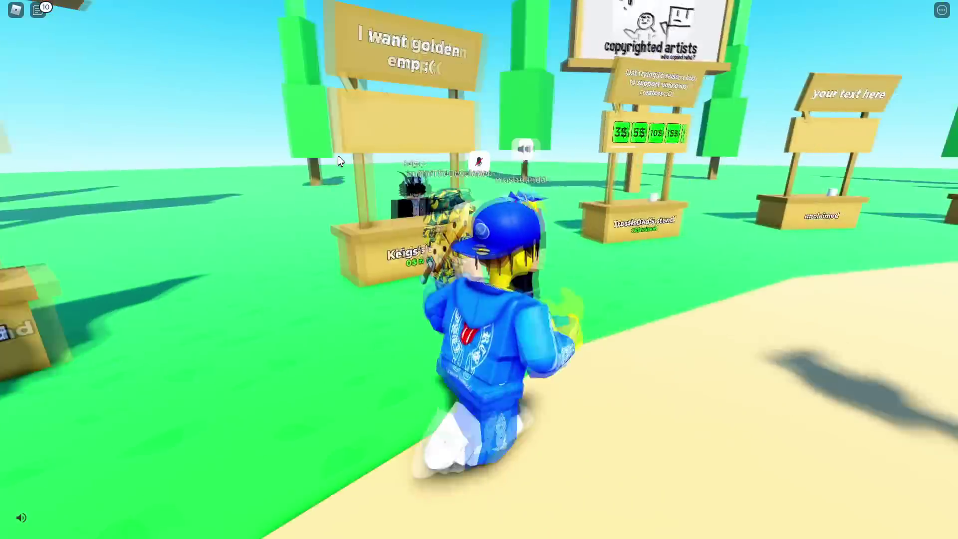
pyautogui.press('w')
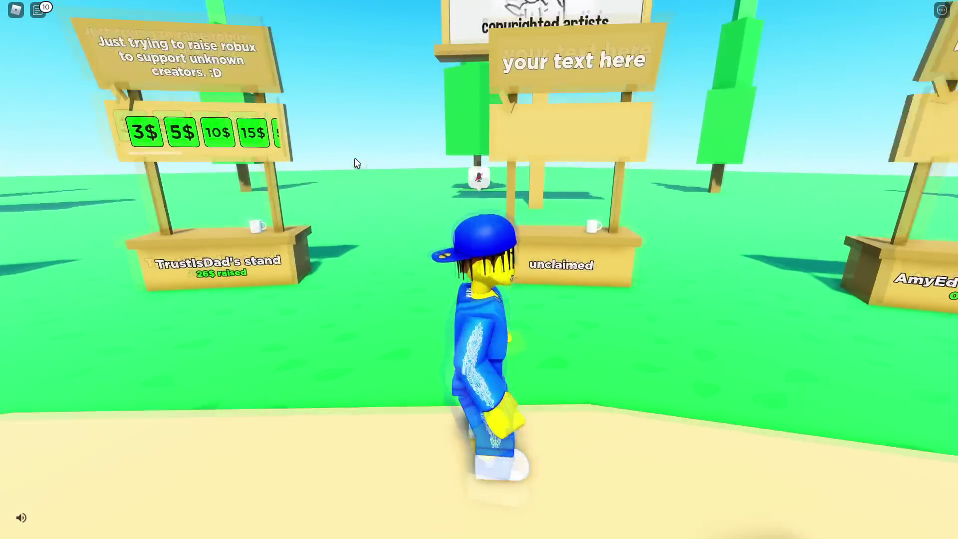
pyautogui.press('w')
pyautogui.press('e')
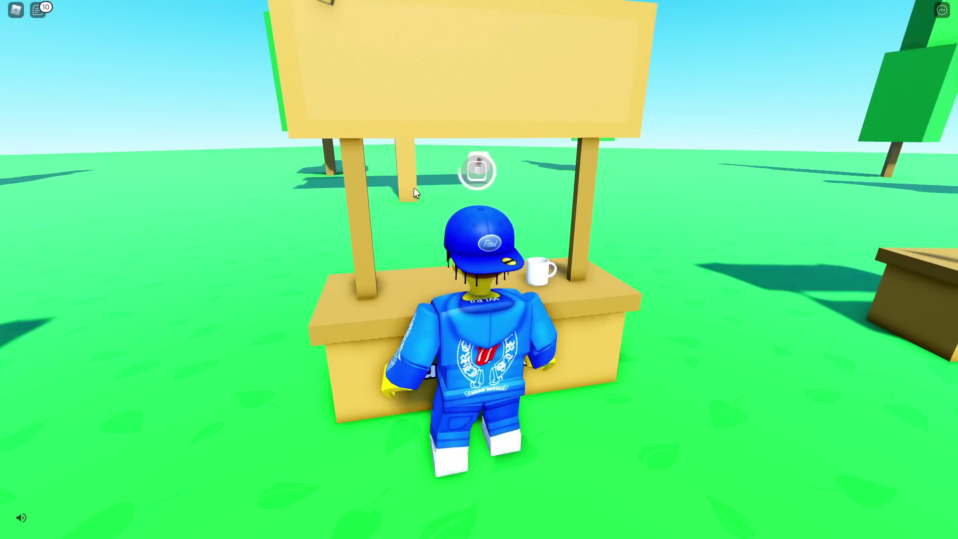
# Change the sign text of the claimed stand to "PLS DONATE" and apply it
pyautogui.press('s')
pyautogui.press('a')
pyautogui.press('d')
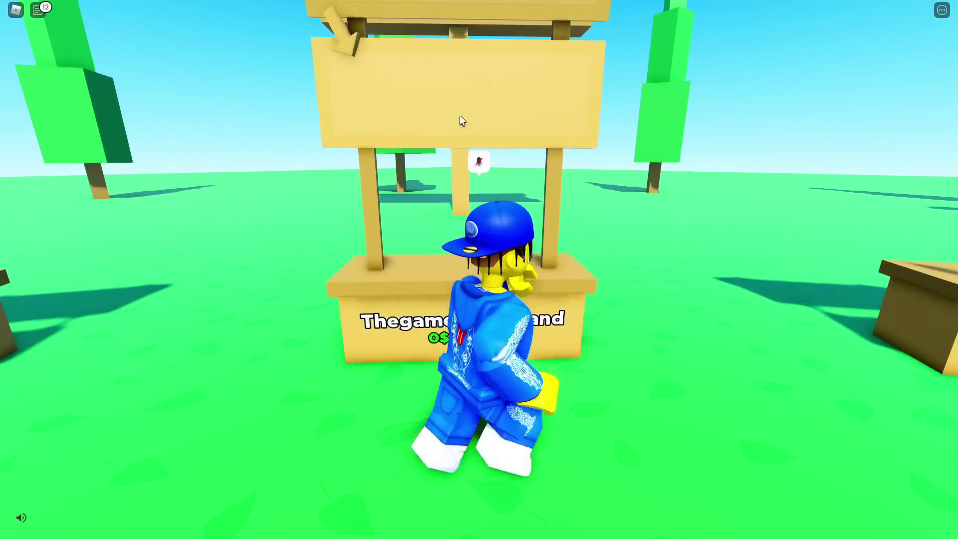
pyautogui.press('w')
pyautogui.press('e')
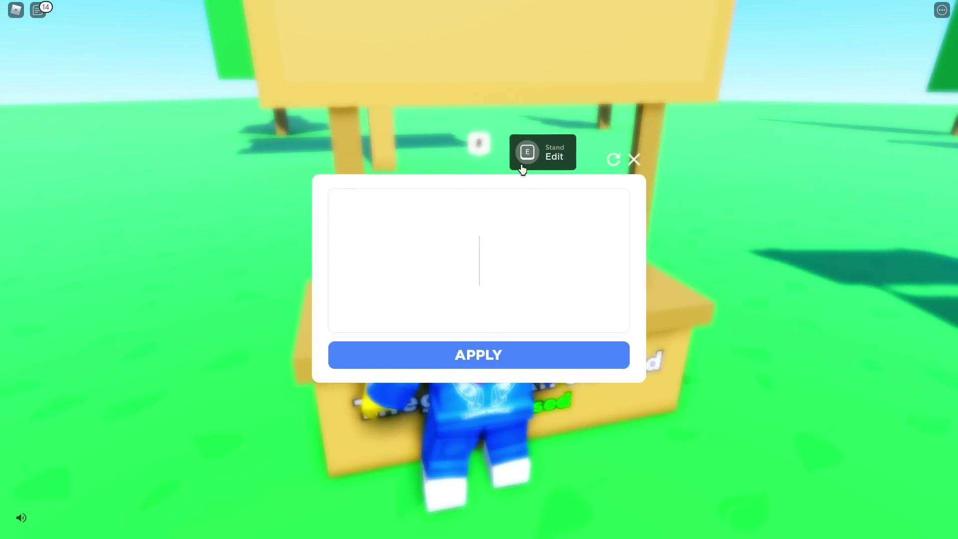
pyautogui.write('PLS DONATE')
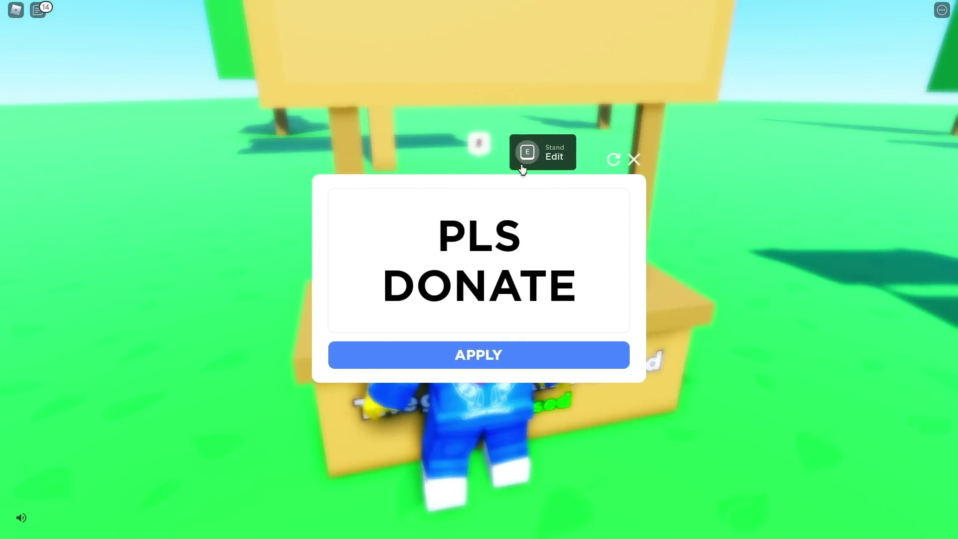
pyautogui.click(599, 362)
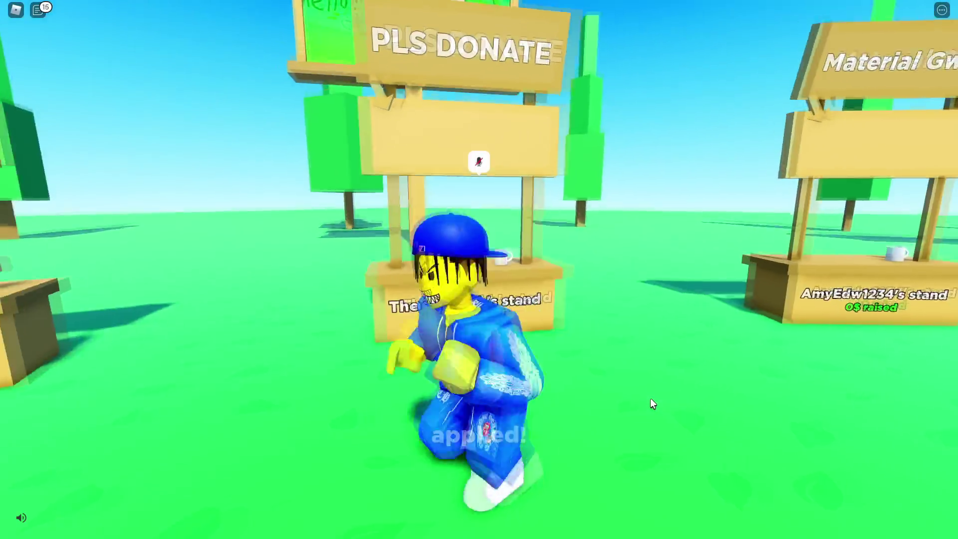
pyautogui.press('a')
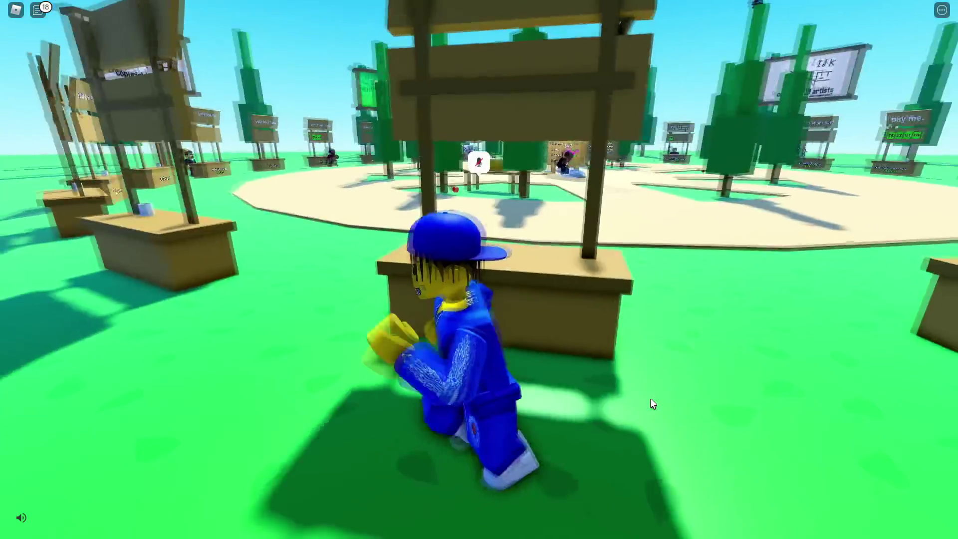
pyautogui.press('w')
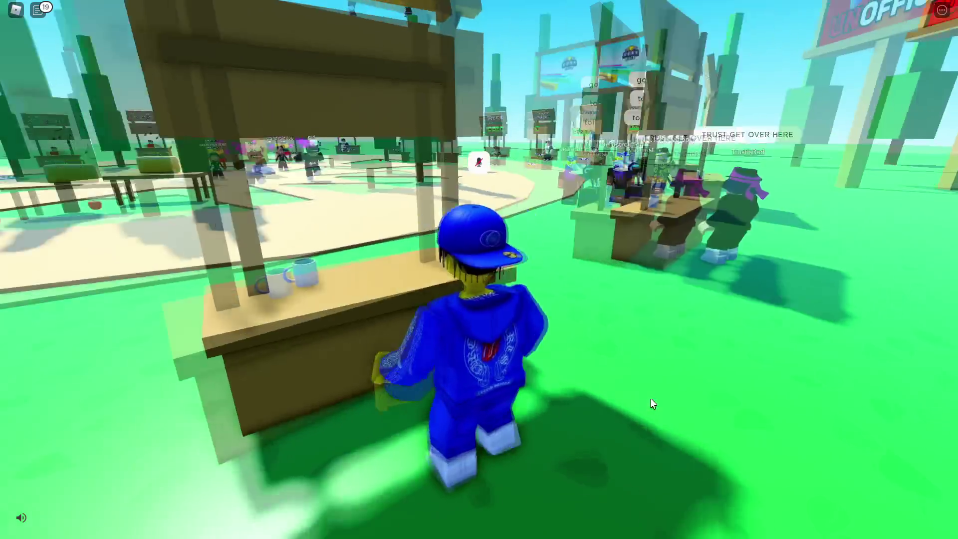
pyautogui.scroll(4, 650, 397)
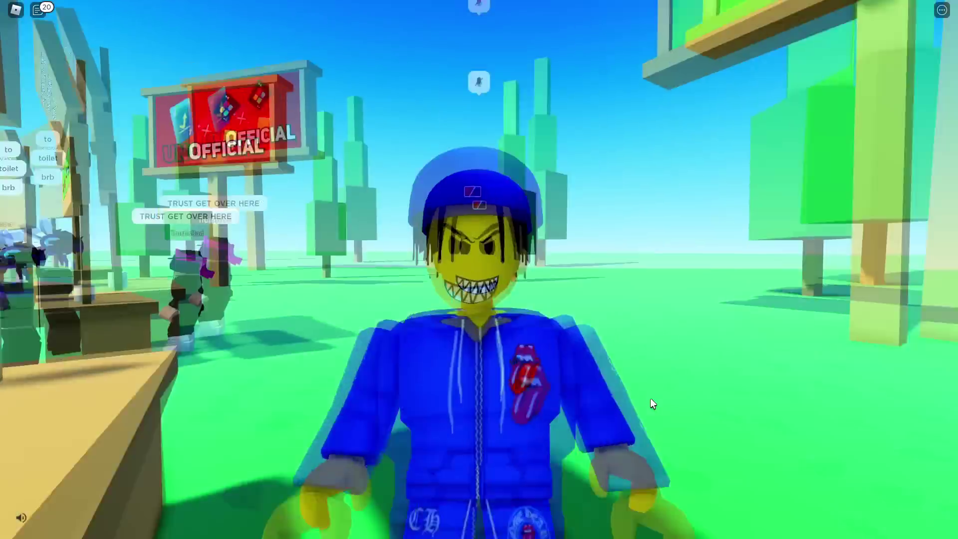
pyautogui.rightClick(651, 398)
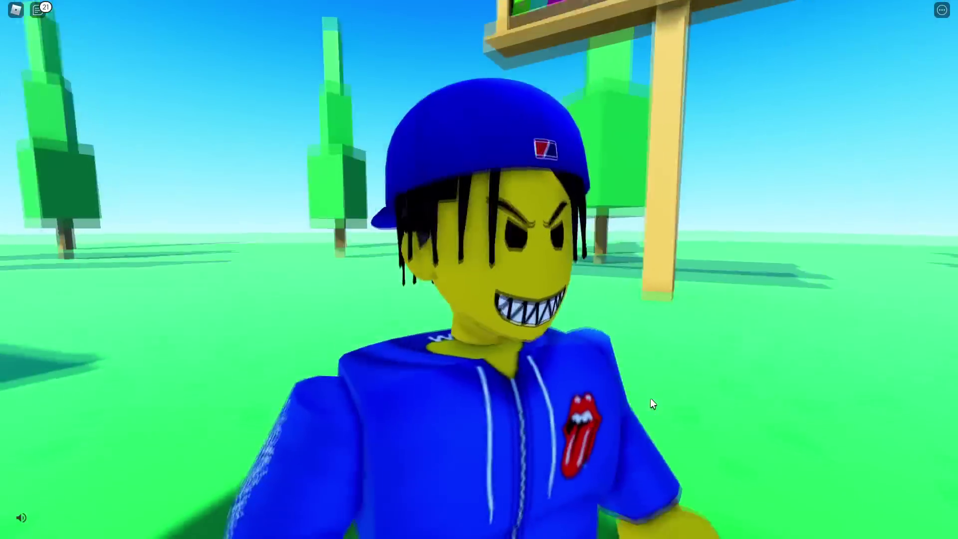
pyautogui.rightClick(651, 399)
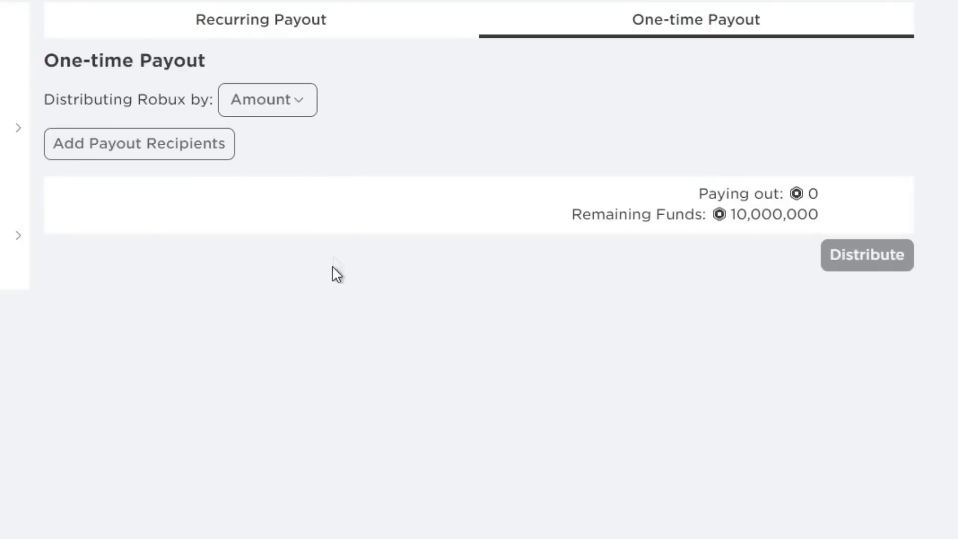
# Add the first recipient to the group's one-time payout by entering the member's username
pyautogui.click(200, 142)
pyautogui.write('flaming_dragonku')
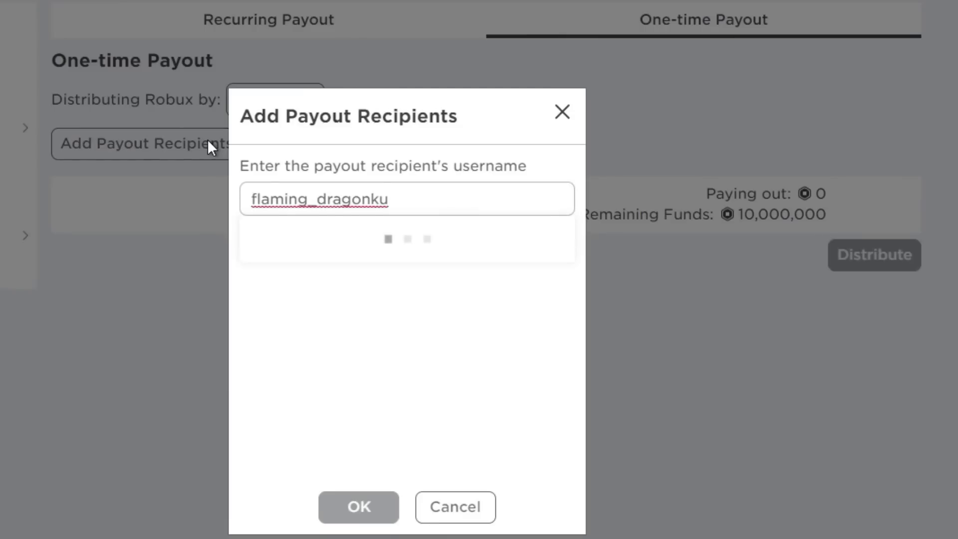
pyautogui.click(245, 254)
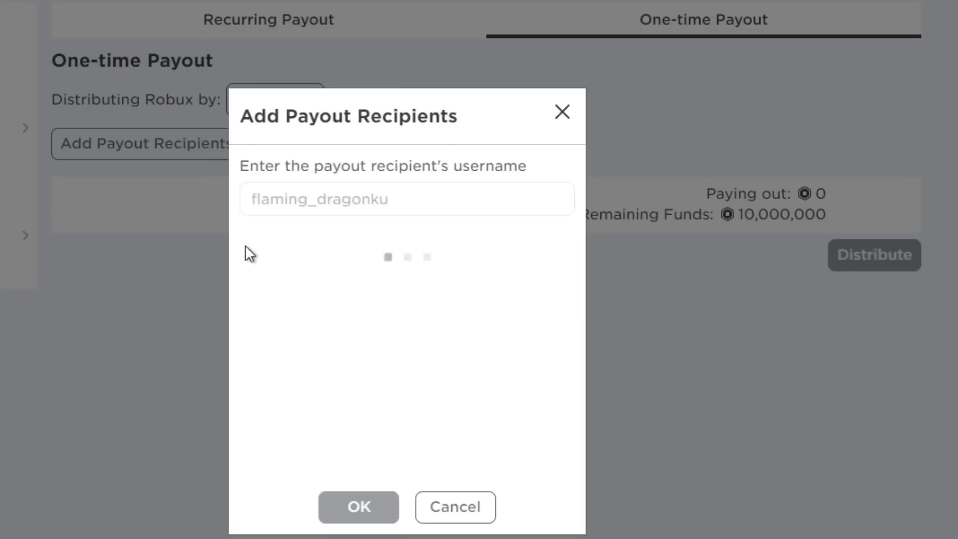
pyautogui.click(354, 506)
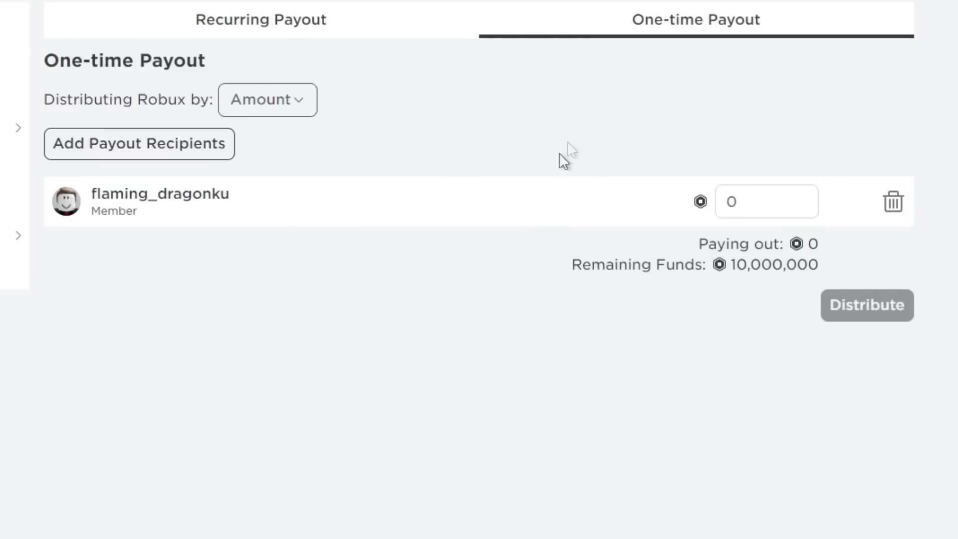
# Set the recipient's payout amount to 100000 Robux and distribute it
pyautogui.click(725, 198)
pyautogui.write('1')
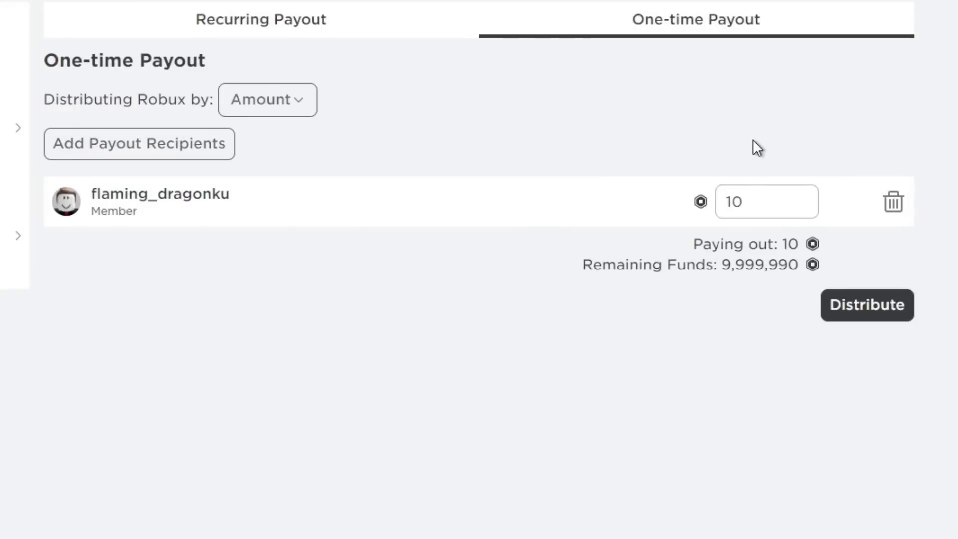
pyautogui.write('0000')
pyautogui.click(757, 134)
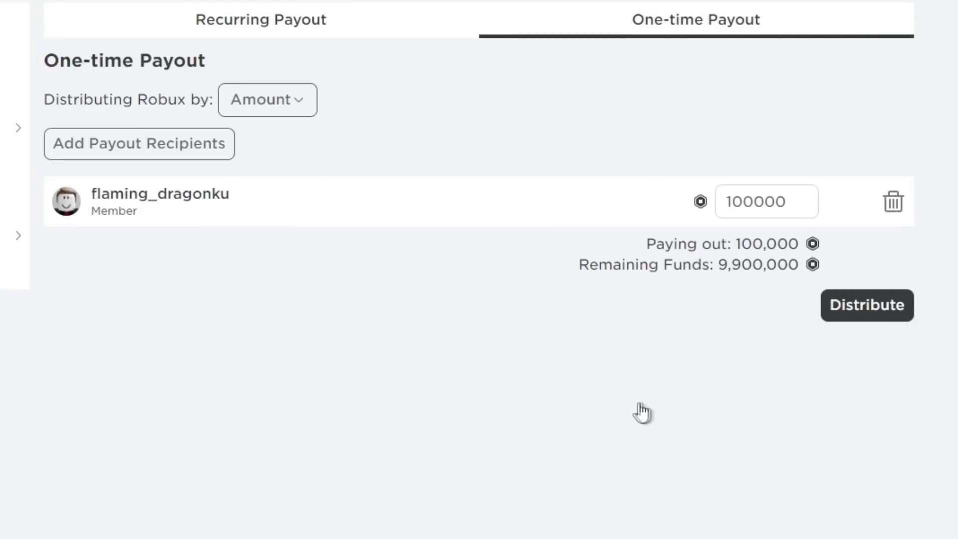
# Look up another member by username as the recipient of a further one-time payout
pyautogui.click(158, 149)
pyautogui.write('SeebekortYT')
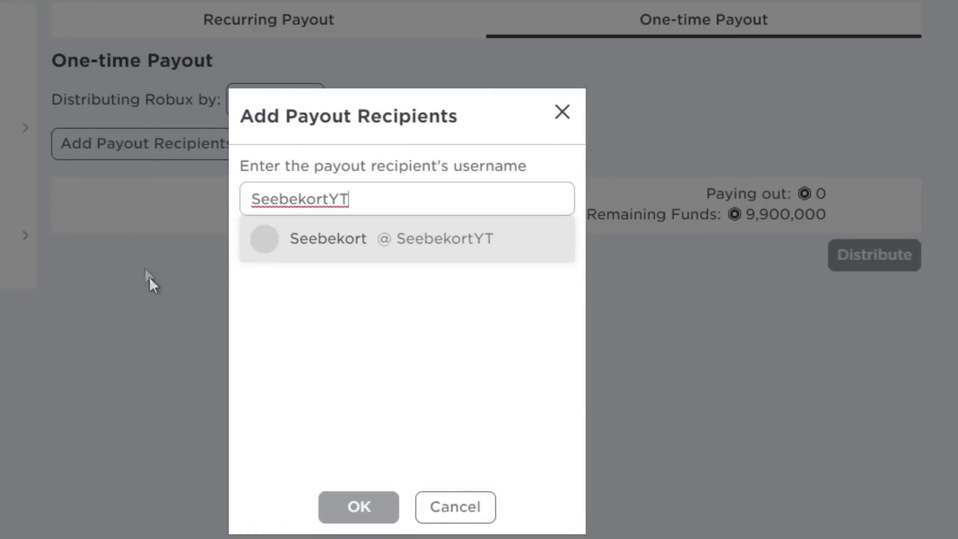
pyautogui.click(512, 257)
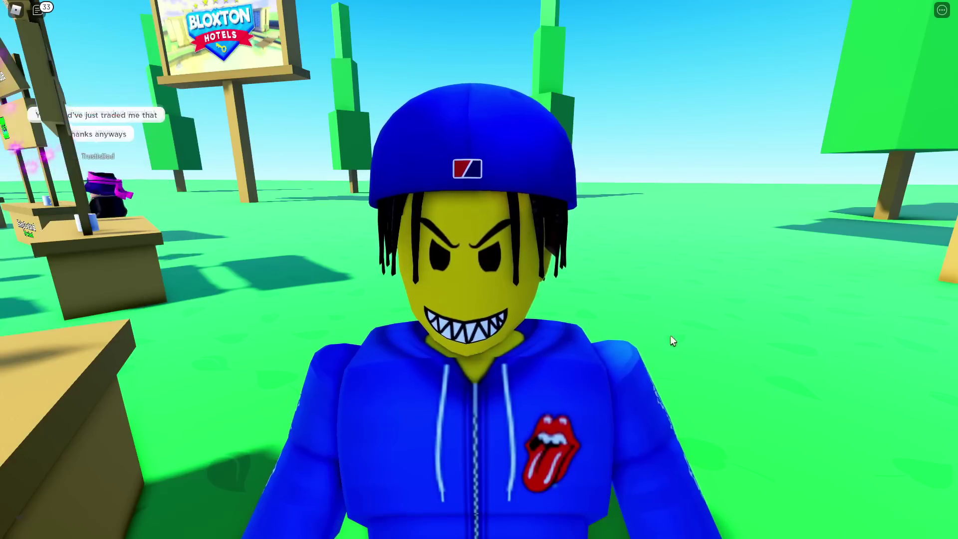
pyautogui.rightClick(678, 298)
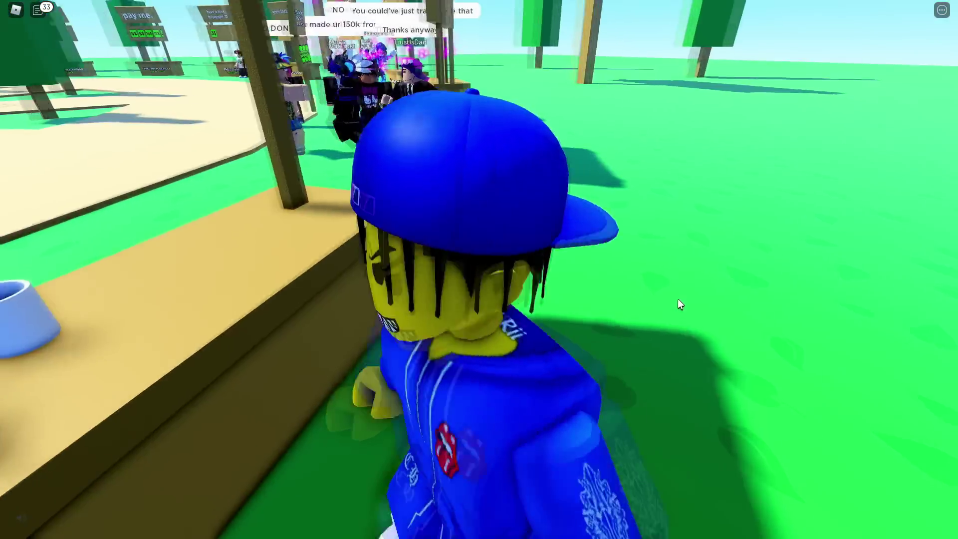
pyautogui.press('s')
pyautogui.scroll(-3, 678, 298)
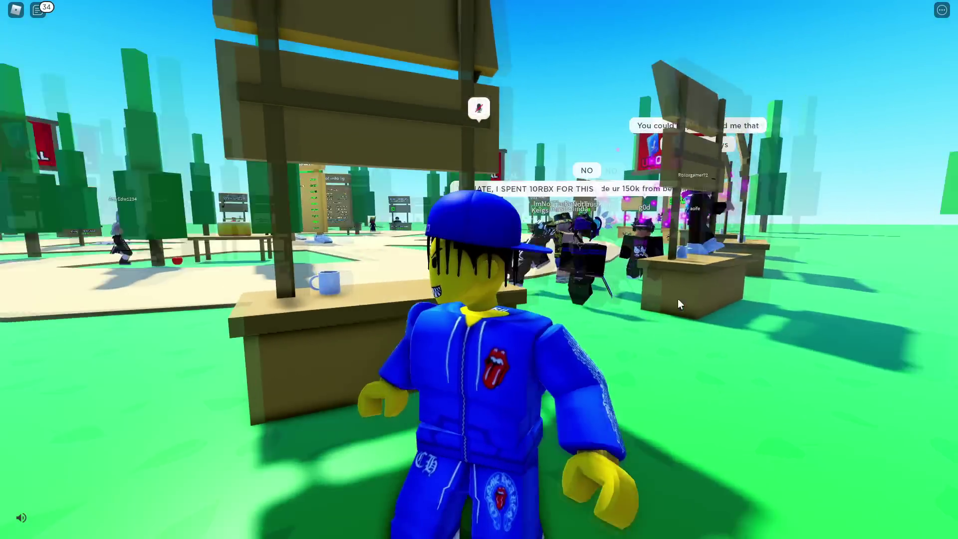
pyautogui.press('w')
pyautogui.rightClick(679, 299)
pyautogui.press('w')
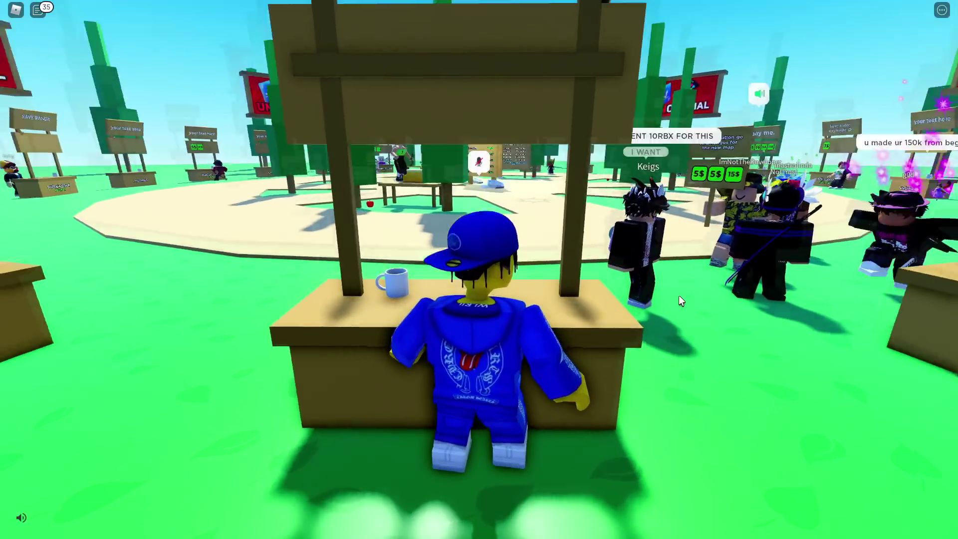
pyautogui.press('w')
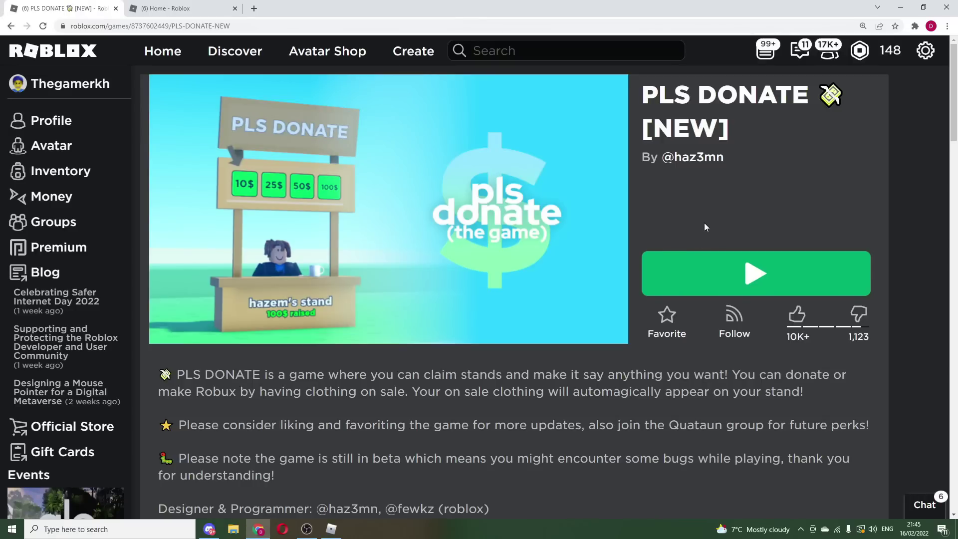
# Go to the group creations on the Roblox website and select the group THE GAMER KH
pyautogui.click(415, 52)
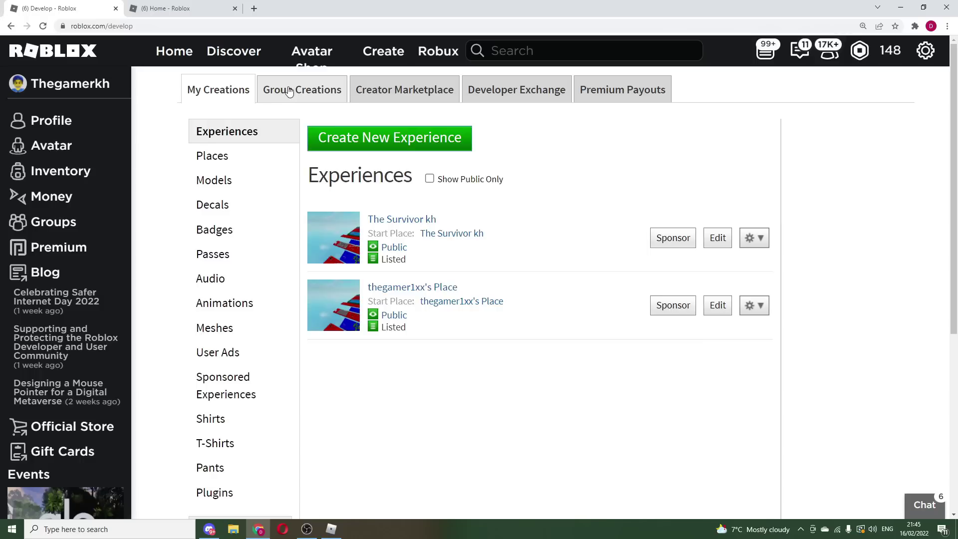
pyautogui.click(269, 90)
pyautogui.click(259, 143)
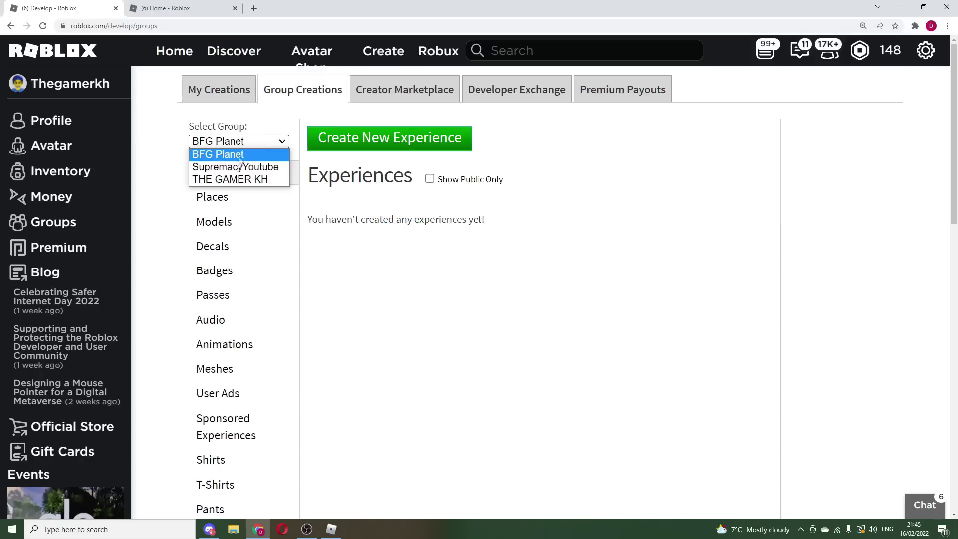
pyautogui.click(227, 180)
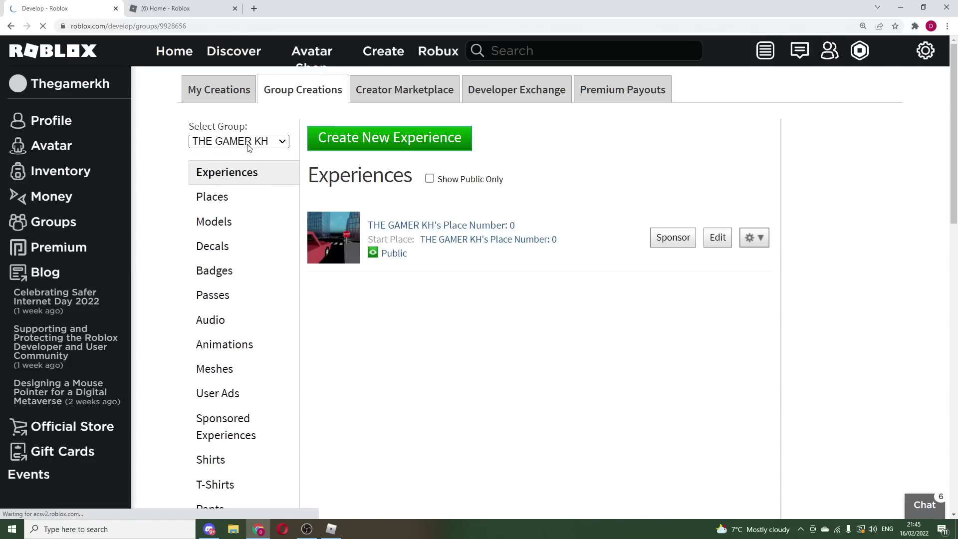
# Show the T-Shirt creation page for the group and switch to the one for personal creations
pyautogui.scroll(-1, 242, 255)
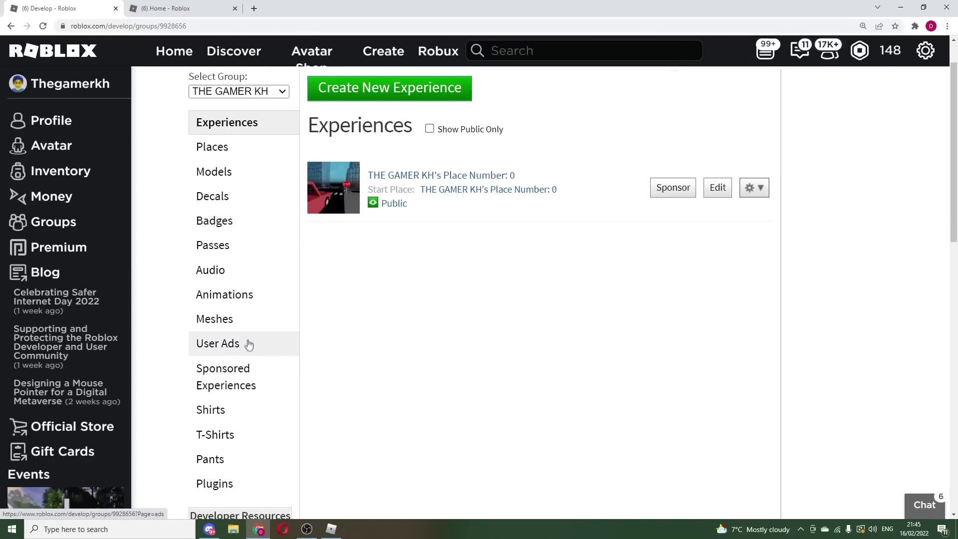
pyautogui.scroll(-1, 235, 362)
pyautogui.click(246, 367)
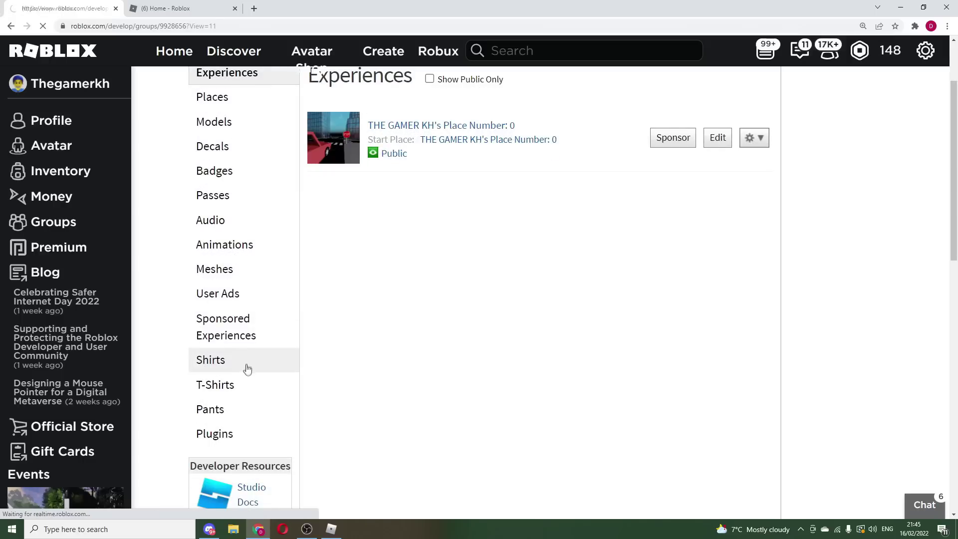
pyautogui.click(234, 435)
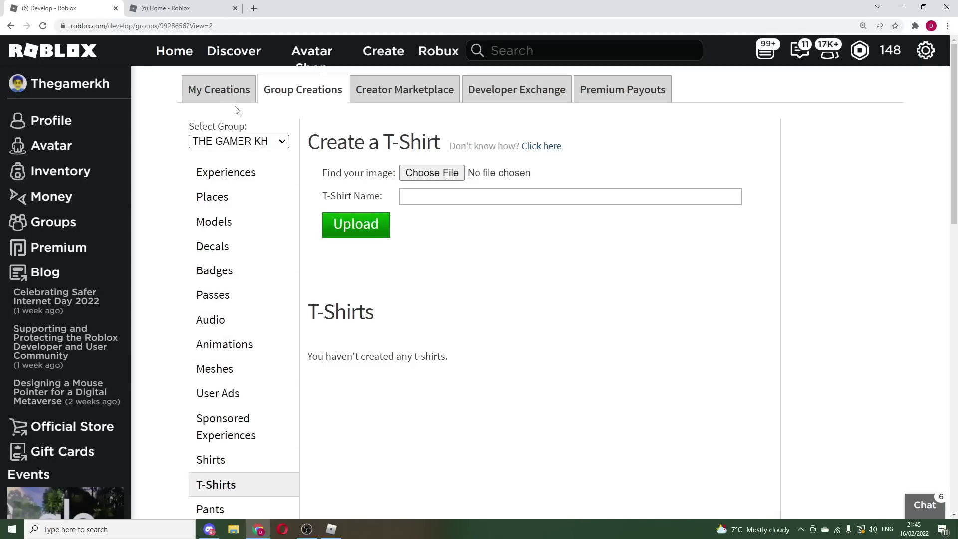
pyautogui.click(225, 93)
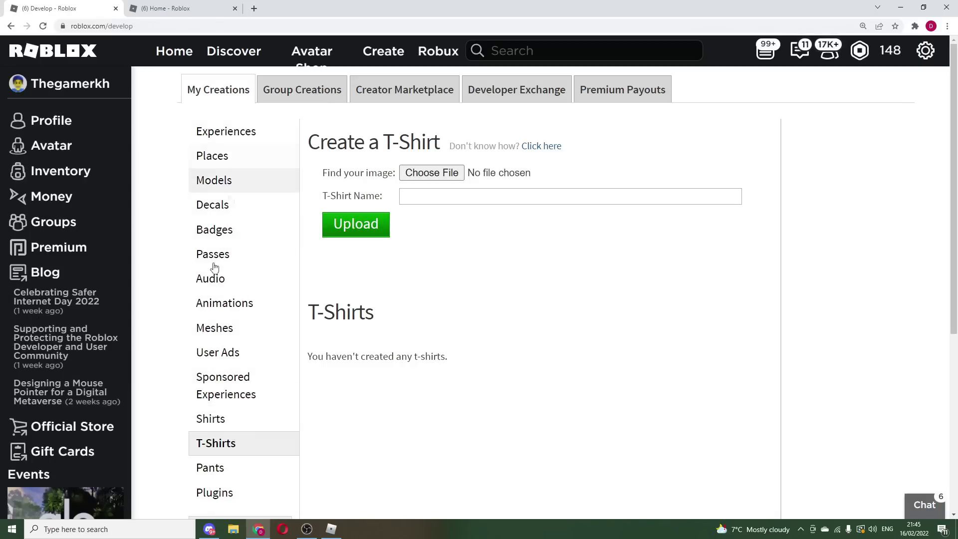
# Look over the personal Shirts creation page and its upload fee, and return to the T-Shirt creation page
pyautogui.click(218, 421)
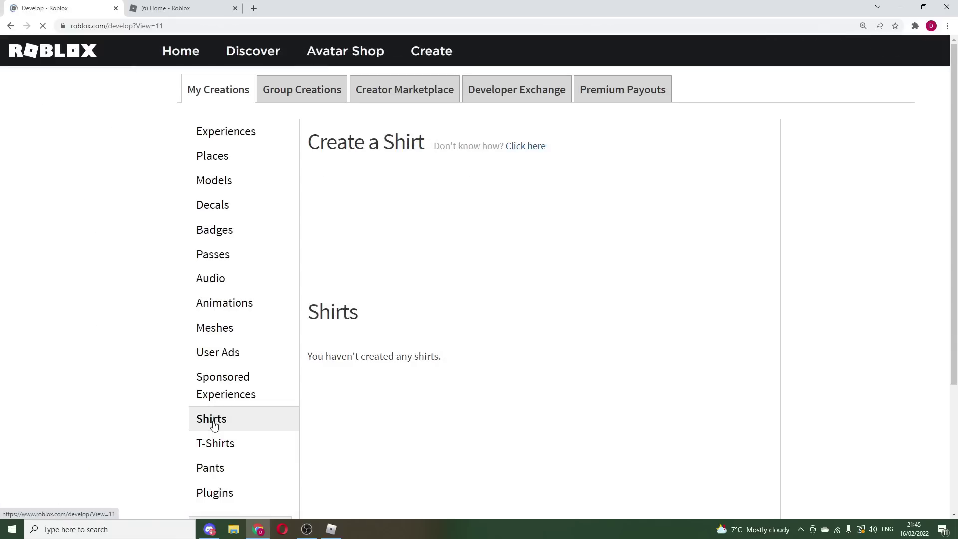
pyautogui.scroll(-3, 382, 299)
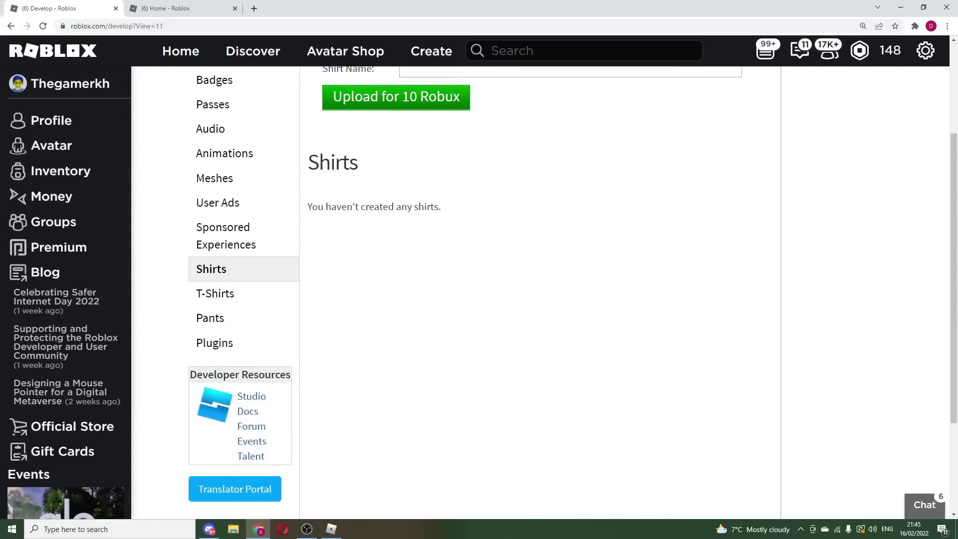
pyautogui.scroll(1, 410, 199)
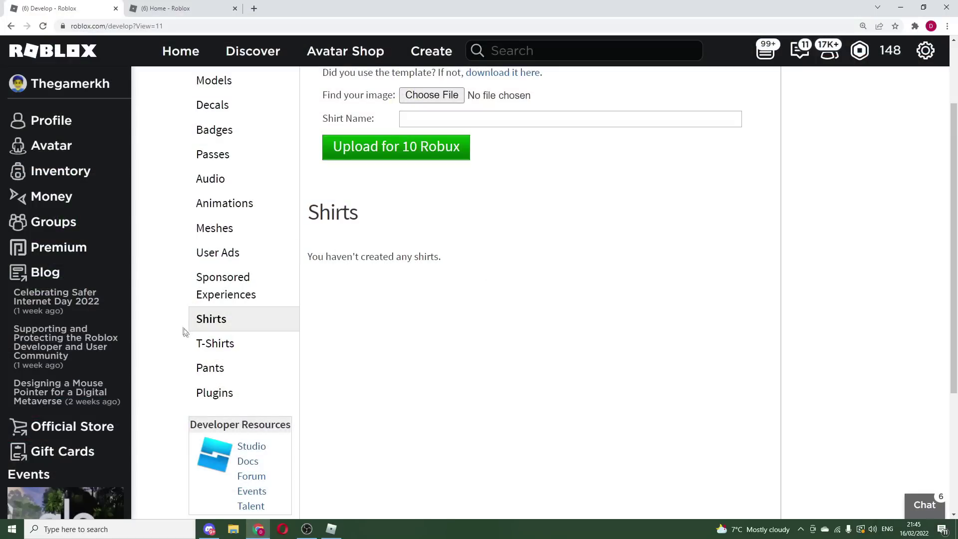
pyautogui.click(205, 344)
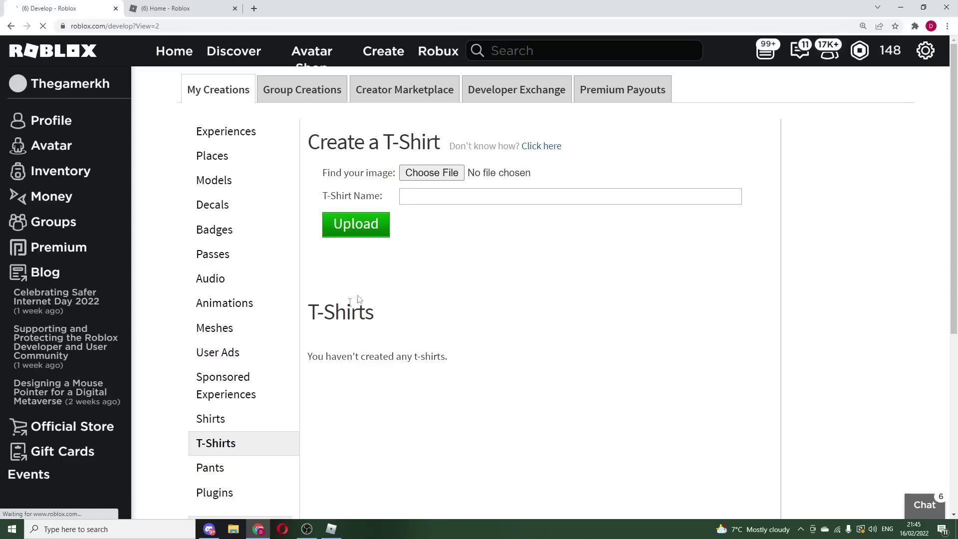
# Upload a T-shirt named Pls Donate using the image Joel AVI logo.png from the Downloads folder
pyautogui.rightClick(434, 178)
pyautogui.click(388, 287)
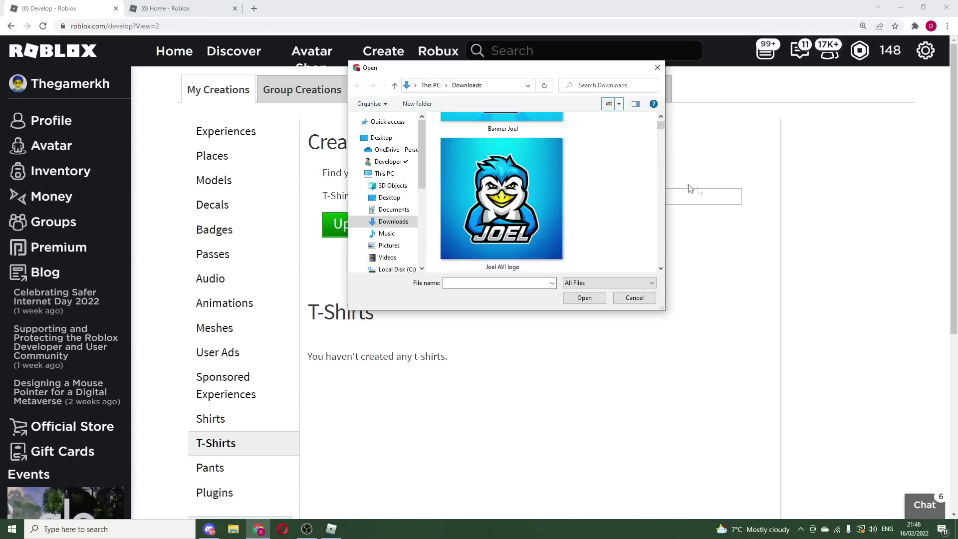
pyautogui.moveTo(494, 71); pyautogui.dragTo(482, 115)
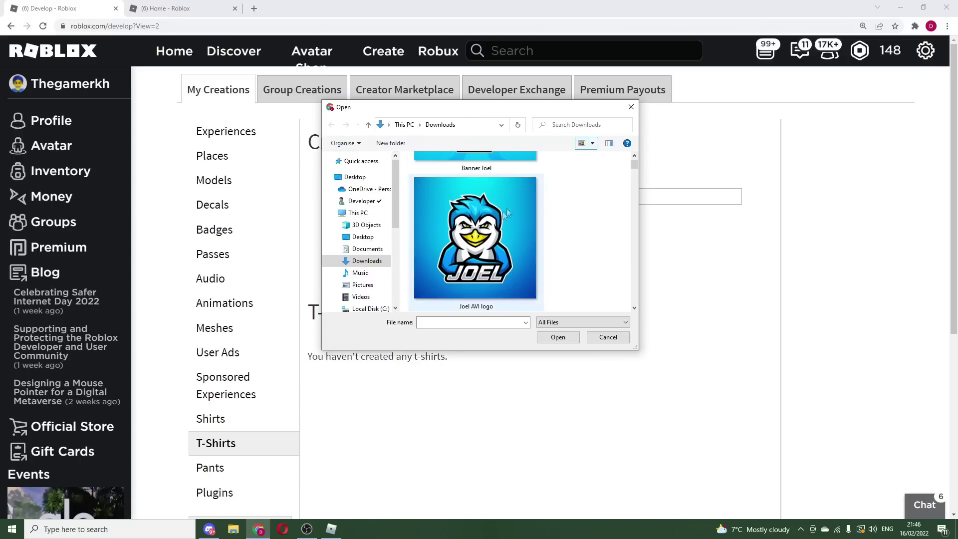
pyautogui.moveTo(636, 165); pyautogui.dragTo(634, 161)
pyautogui.scroll(-5, 567, 192)
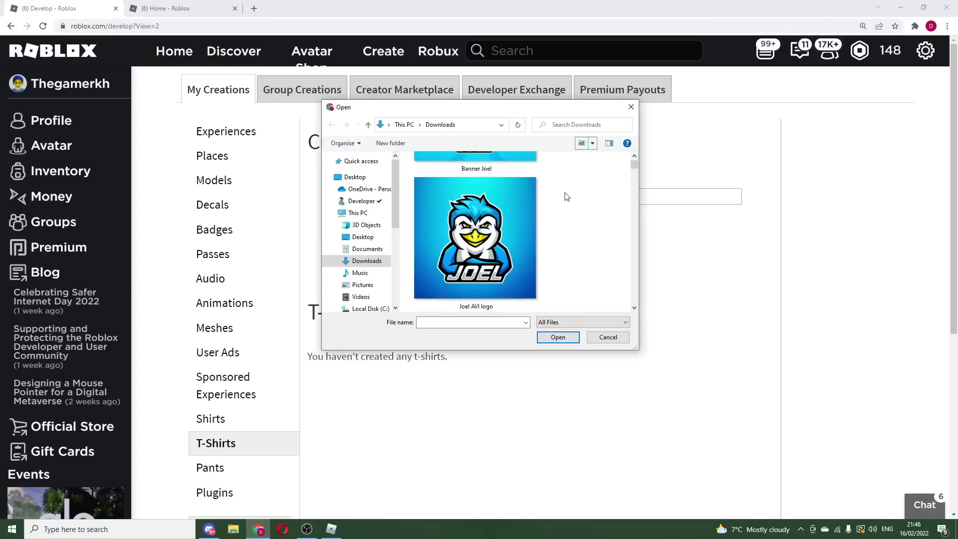
pyautogui.doubleClick(498, 243)
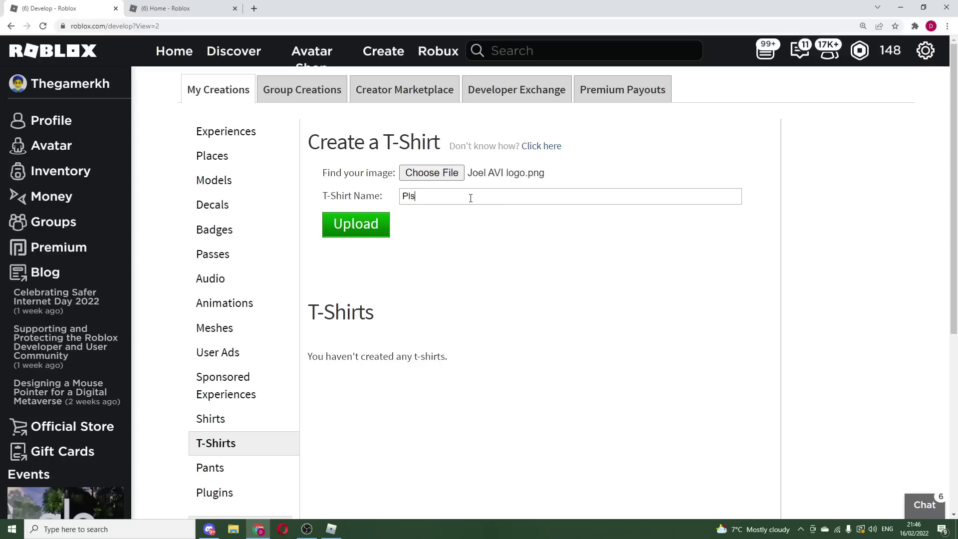
pyautogui.click(347, 234)
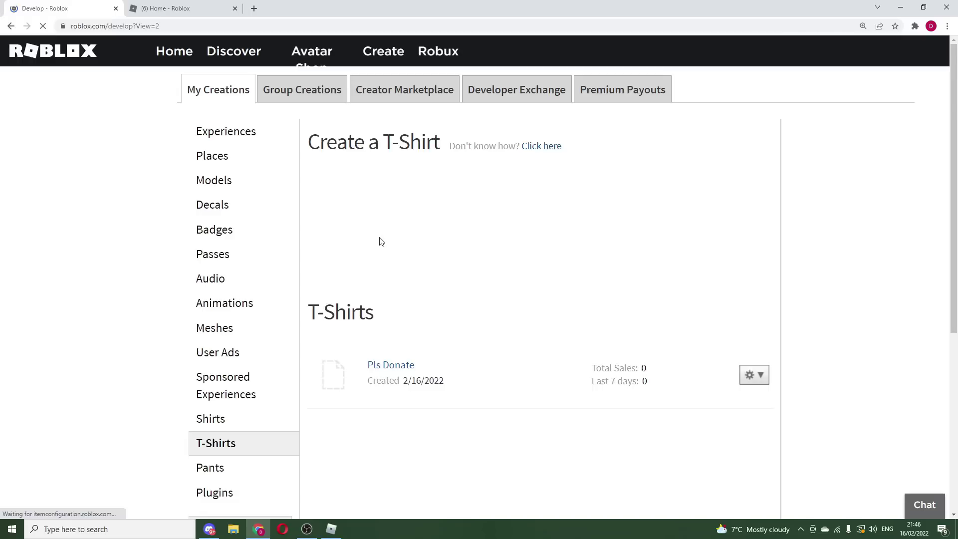
# Go to the item page of the Pls Donate T-shirt and open its configuration
pyautogui.click(756, 378)
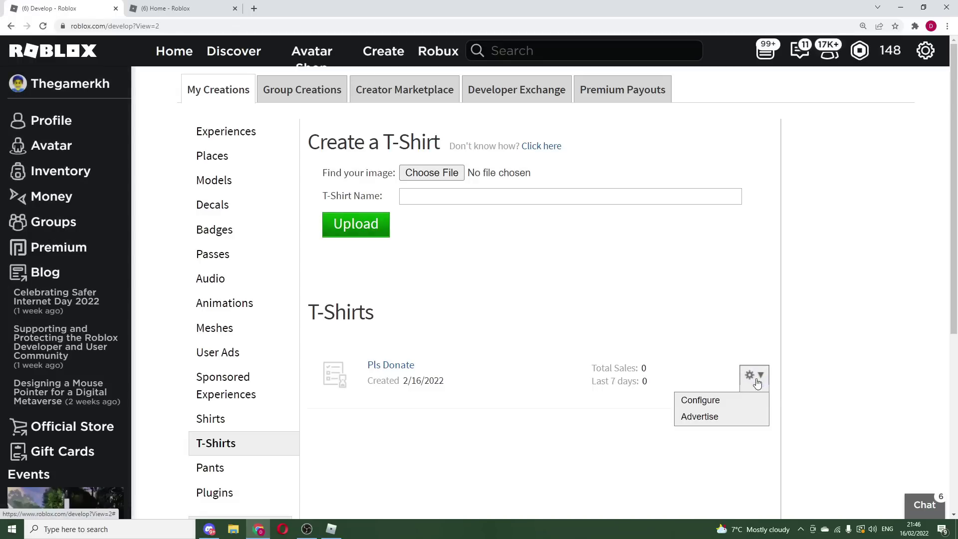
pyautogui.scroll(-2, 819, 331)
pyautogui.click(487, 366)
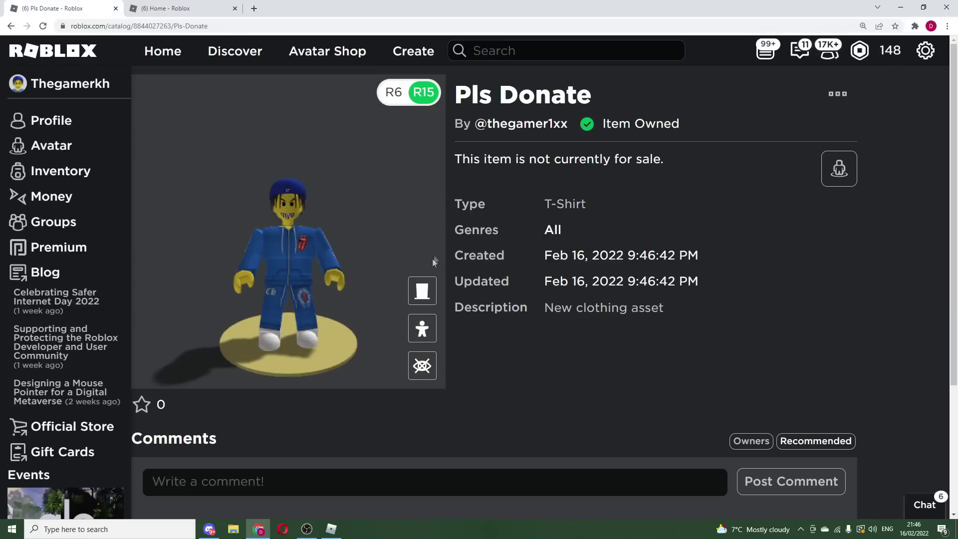
pyautogui.click(838, 99)
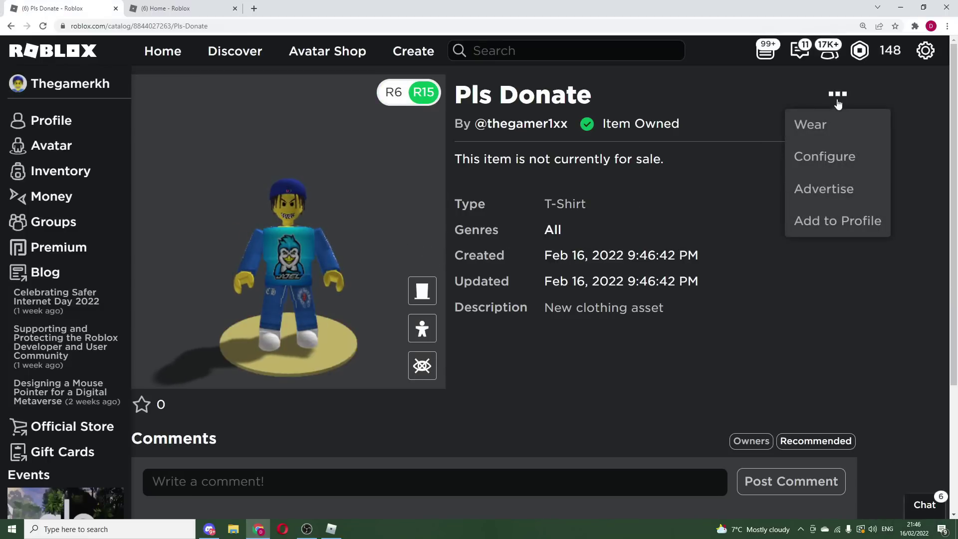
pyautogui.click(827, 156)
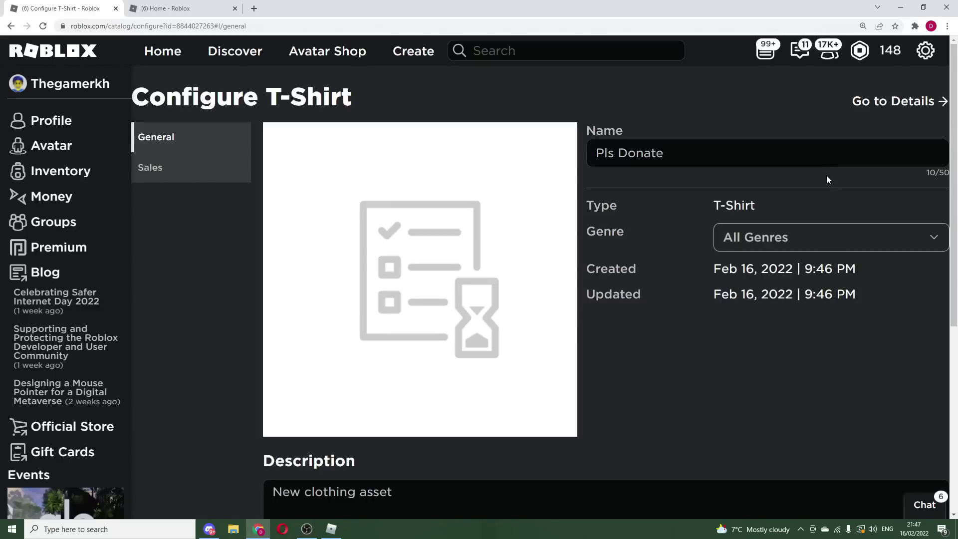
# Enable Item for Sale in the sales settings of the Pls Donate T-shirt
pyautogui.scroll(-3, 825, 176)
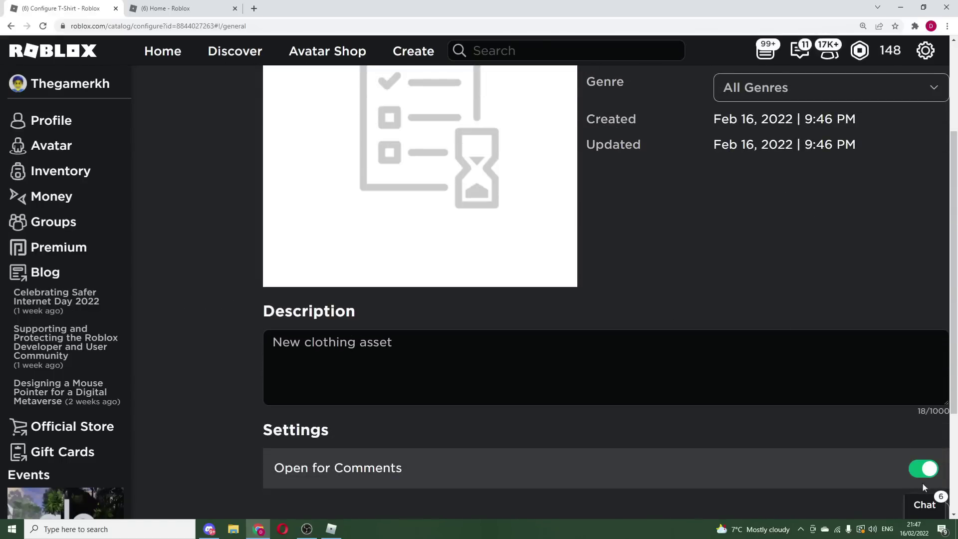
pyautogui.scroll(3, 377, 185)
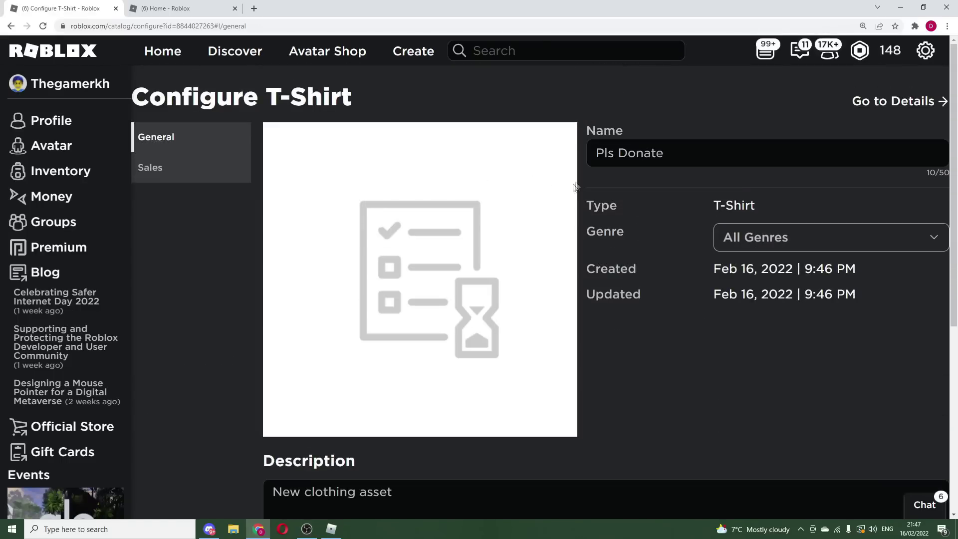
pyautogui.click(210, 174)
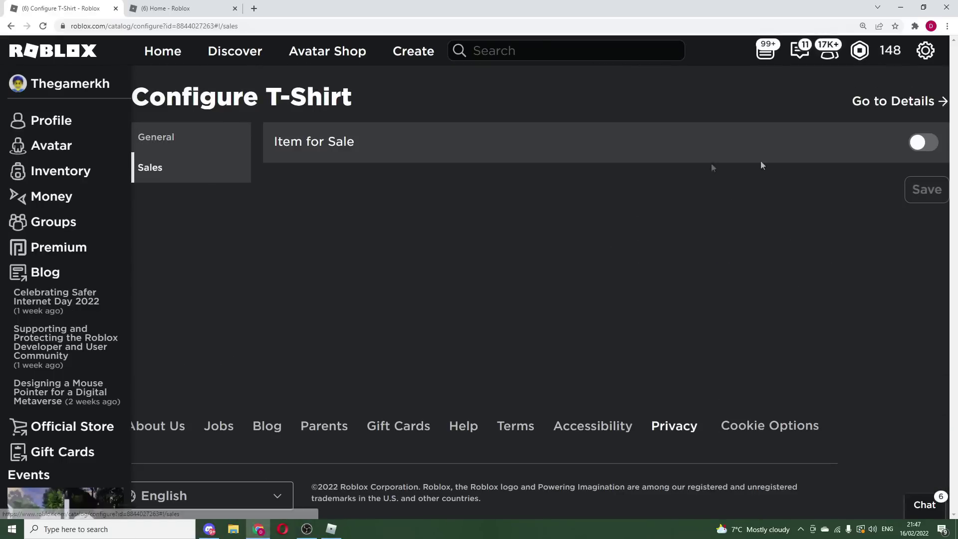
pyautogui.click(925, 144)
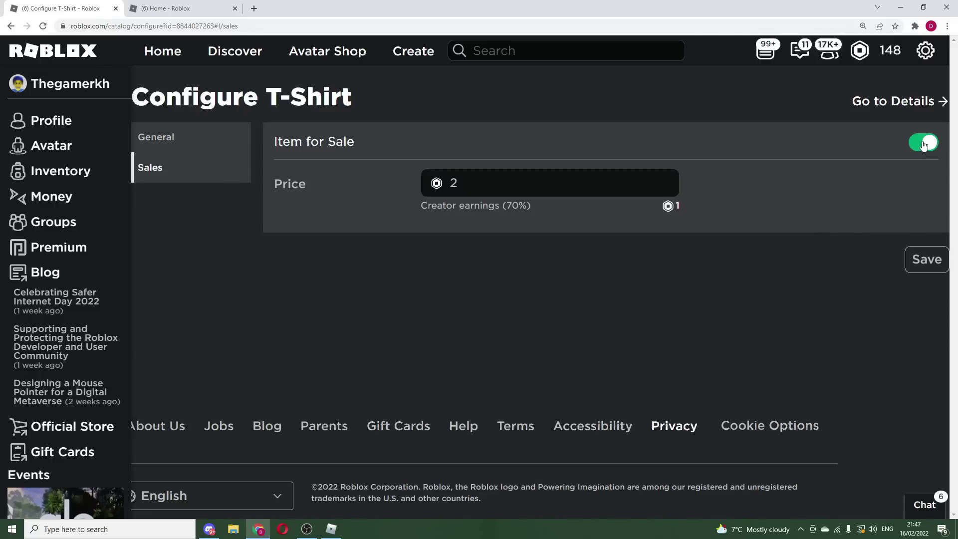
# Examine the T-shirt's sale price and the creator earnings percentage given for it
pyautogui.doubleClick(454, 183)
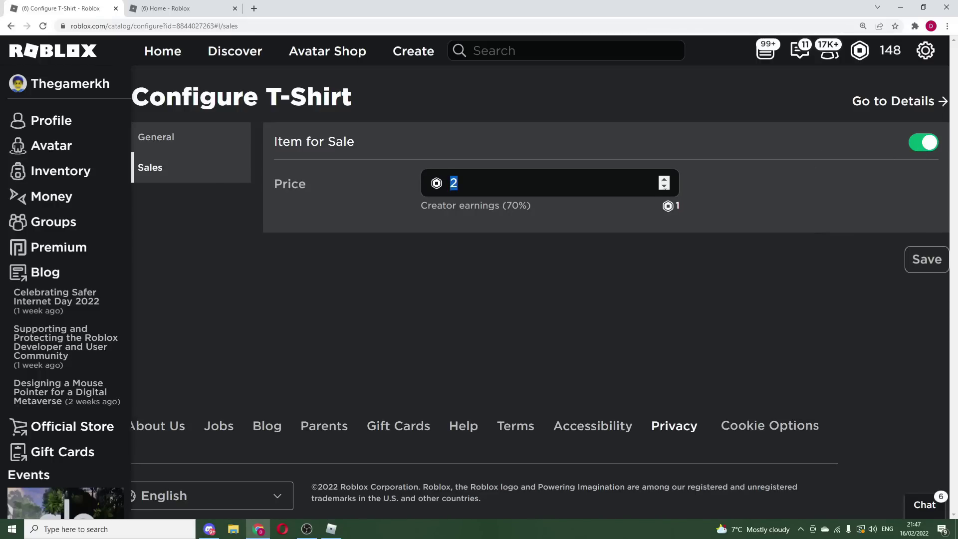
pyautogui.click(731, 181)
pyautogui.moveTo(529, 204); pyautogui.dragTo(414, 213)
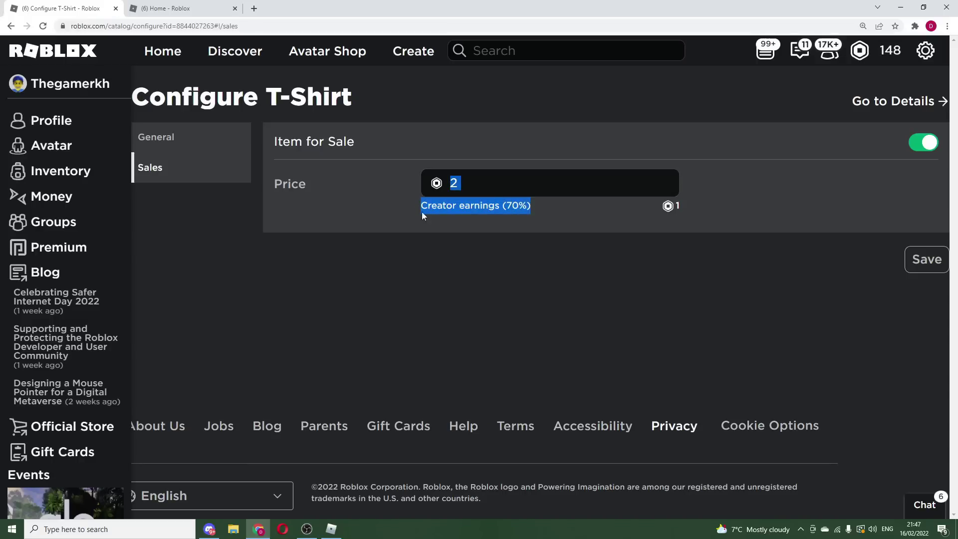
pyautogui.click(449, 208)
pyautogui.click(476, 187)
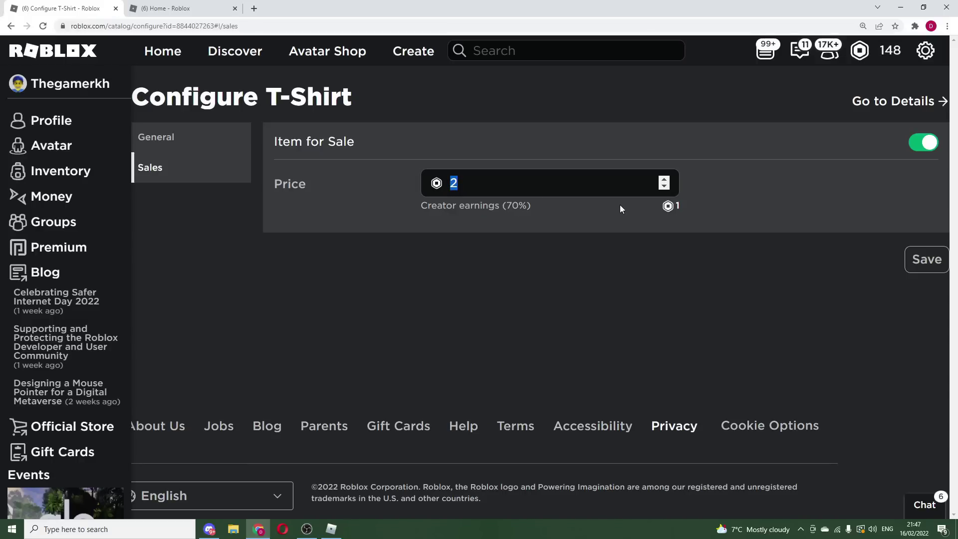
pyautogui.click(685, 208)
pyautogui.moveTo(603, 210); pyautogui.dragTo(414, 215)
pyautogui.click(412, 215)
pyautogui.moveTo(642, 207); pyautogui.dragTo(443, 213)
pyautogui.click(464, 214)
# Set the T-shirt's price to 5 Robux and save the sales settings
pyautogui.click(663, 180)
pyautogui.click(664, 181)
pyautogui.click(664, 187)
pyautogui.click(918, 261)
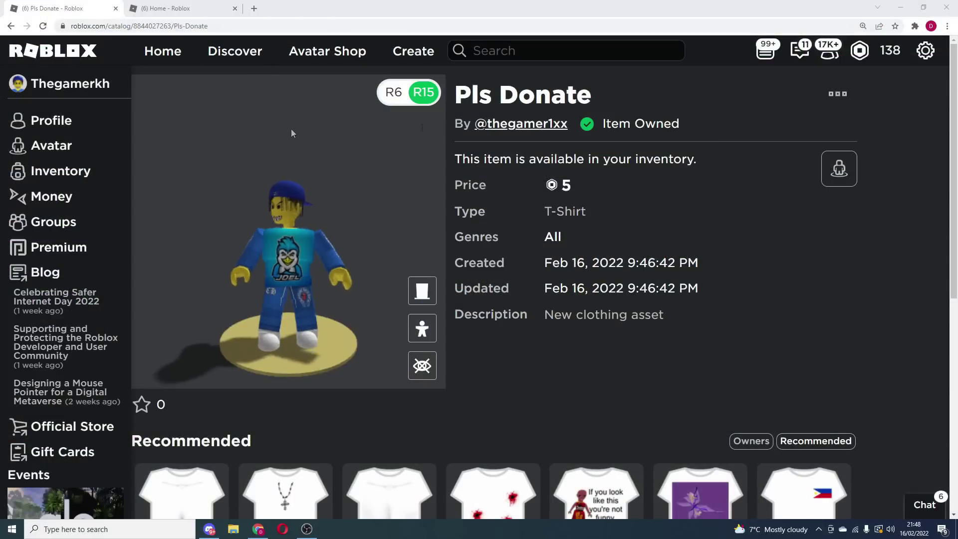
# Return to the Roblox home page, close the spare browser tab and launch the PLS DONATE experience
pyautogui.click(157, 55)
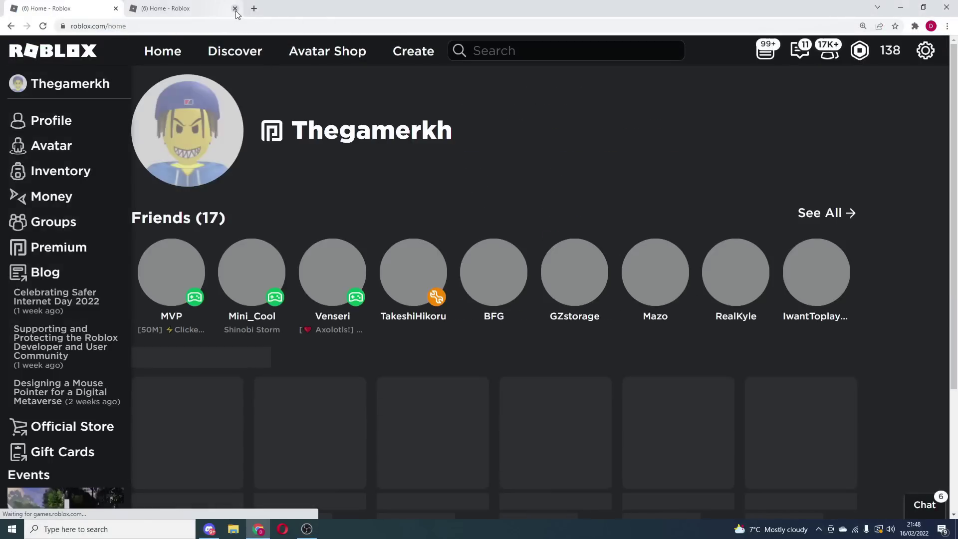
pyautogui.click(235, 8)
pyautogui.scroll(-3, 279, 200)
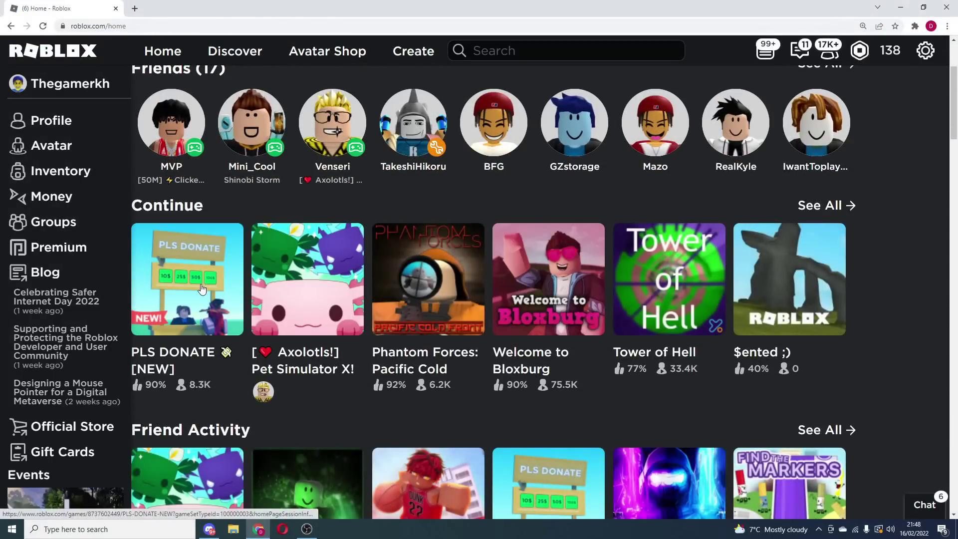
pyautogui.click(234, 295)
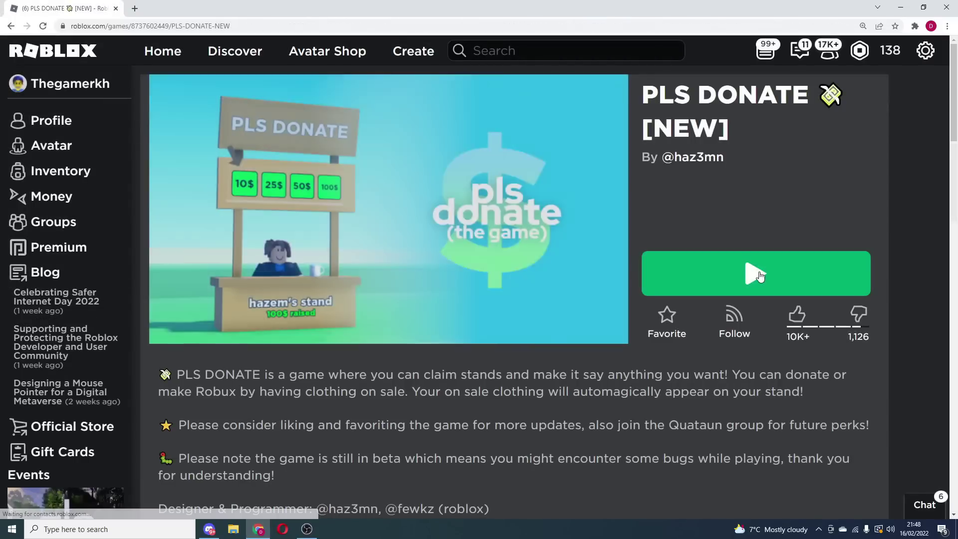
pyautogui.click(758, 264)
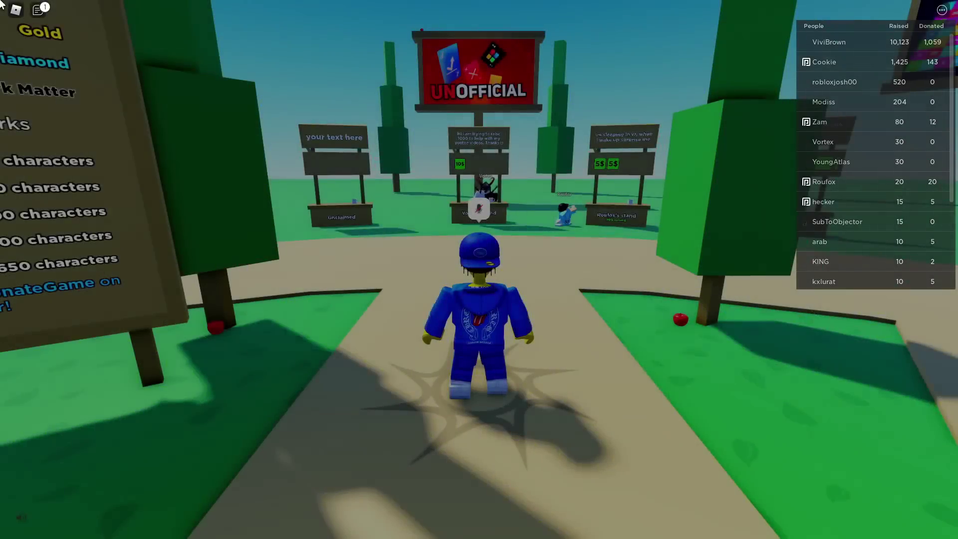
# Walk the avatar past the occupied stands to an unclaimed one and claim it
pyautogui.press('w')
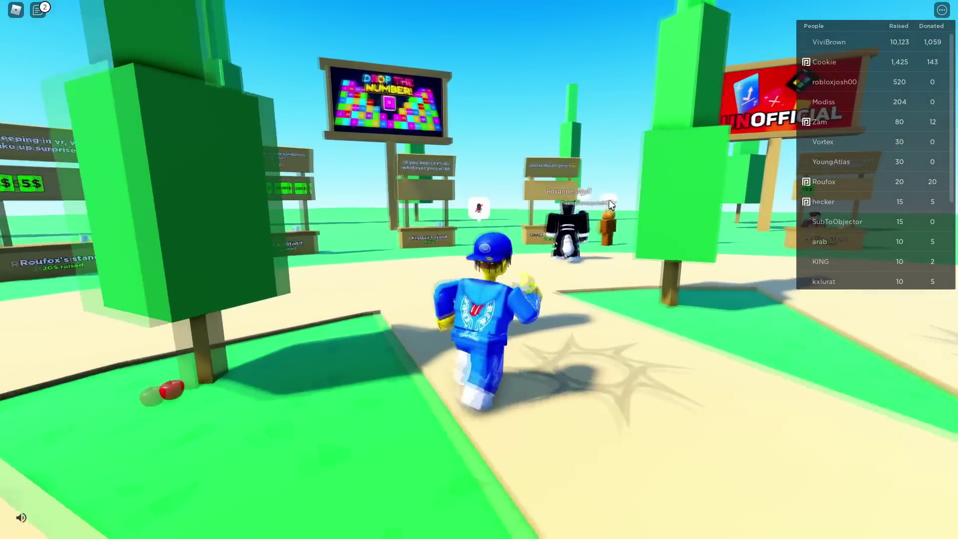
pyautogui.press('w')
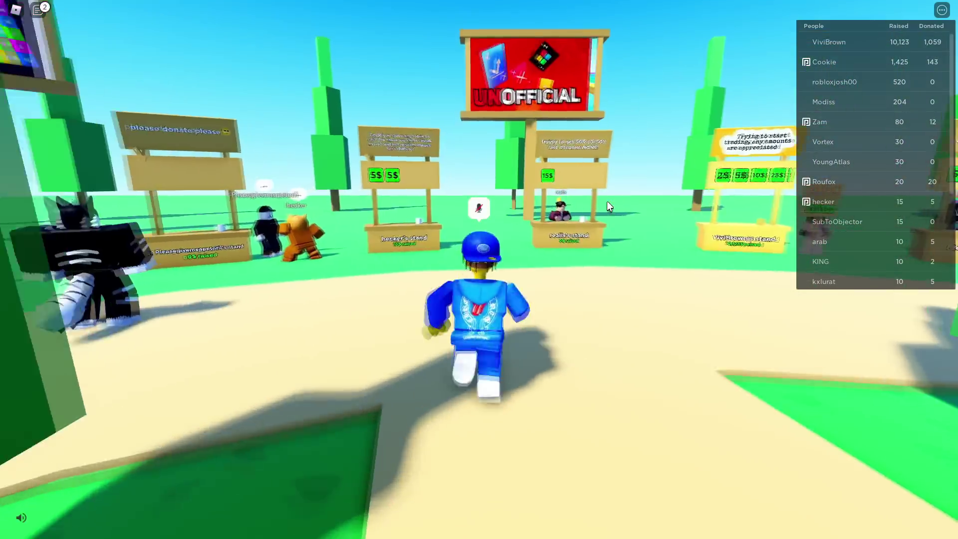
pyautogui.press('w')
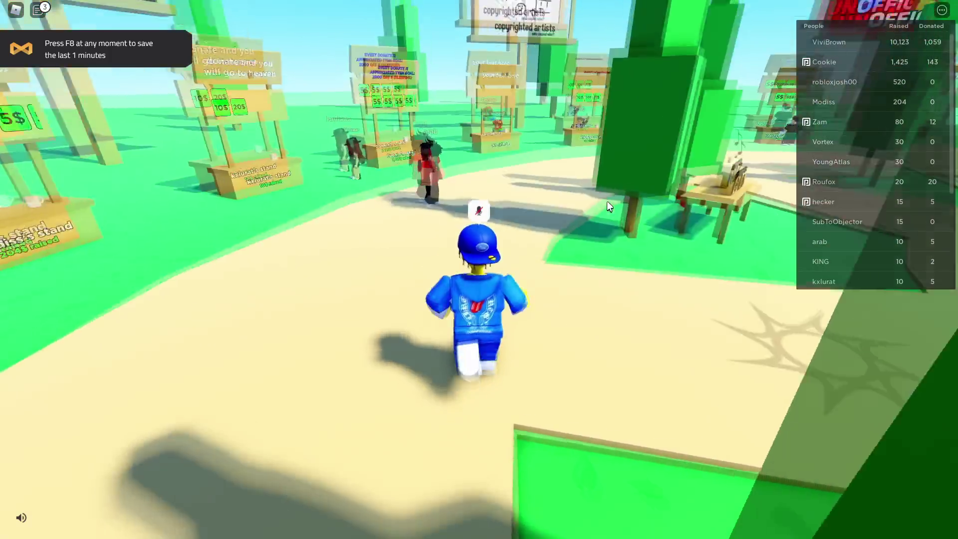
pyautogui.press('w')
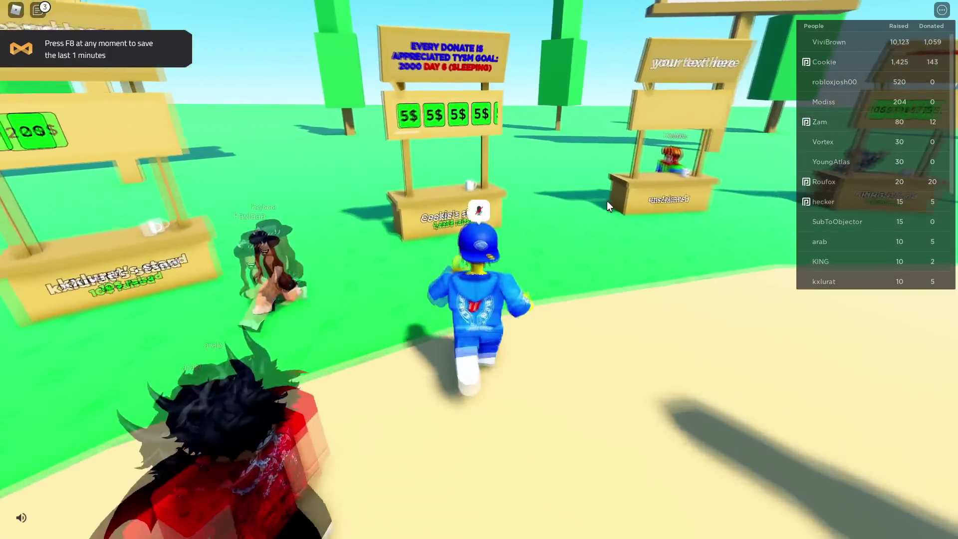
pyautogui.press('w')
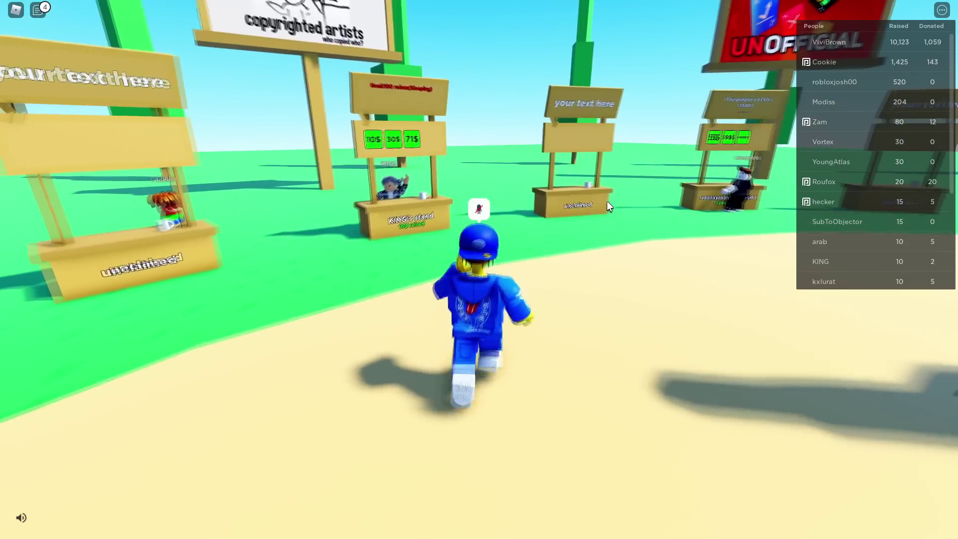
pyautogui.press('w')
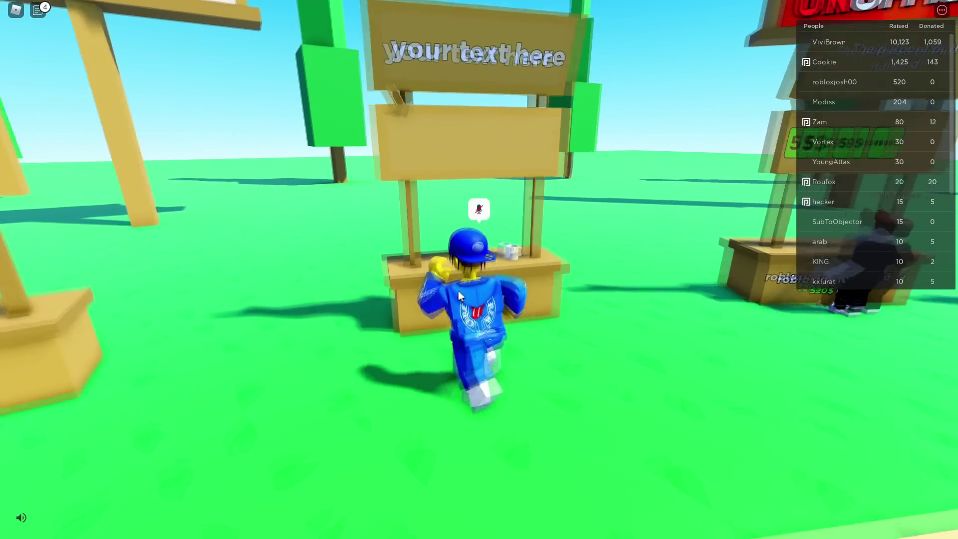
pyautogui.press('e')
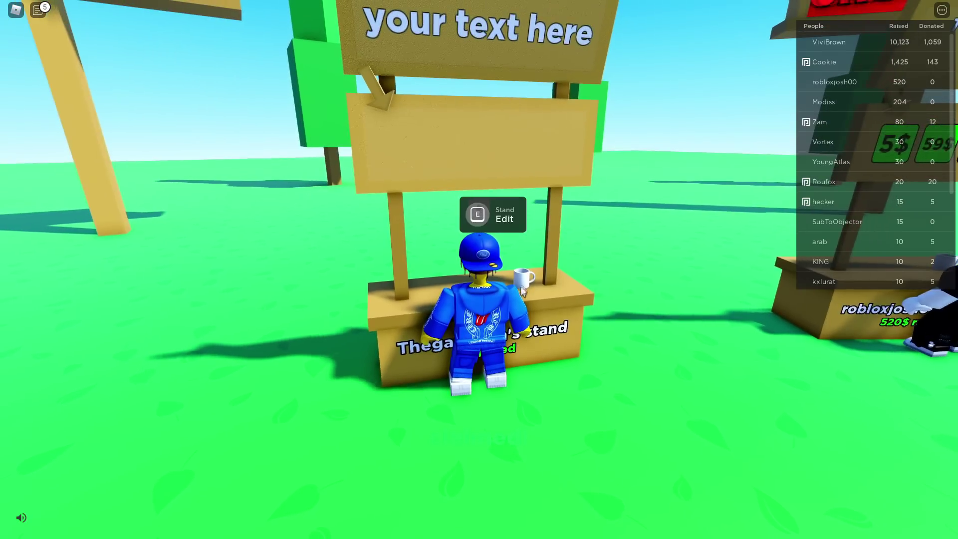
# Step the avatar back from the claimed stand and check the T-shirt price shown on its board
pyautogui.press('d')
pyautogui.press('s')
pyautogui.press('w')
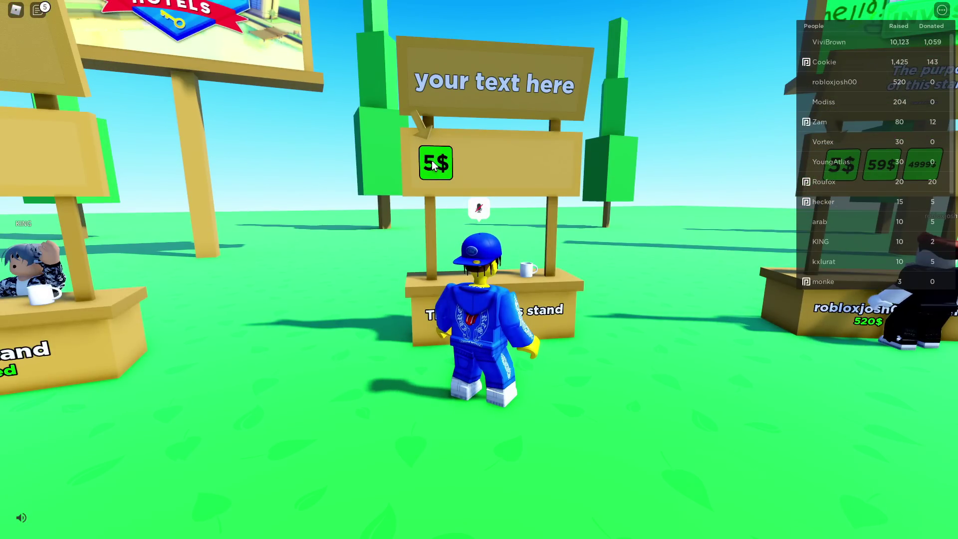
pyautogui.rightClick(529, 154)
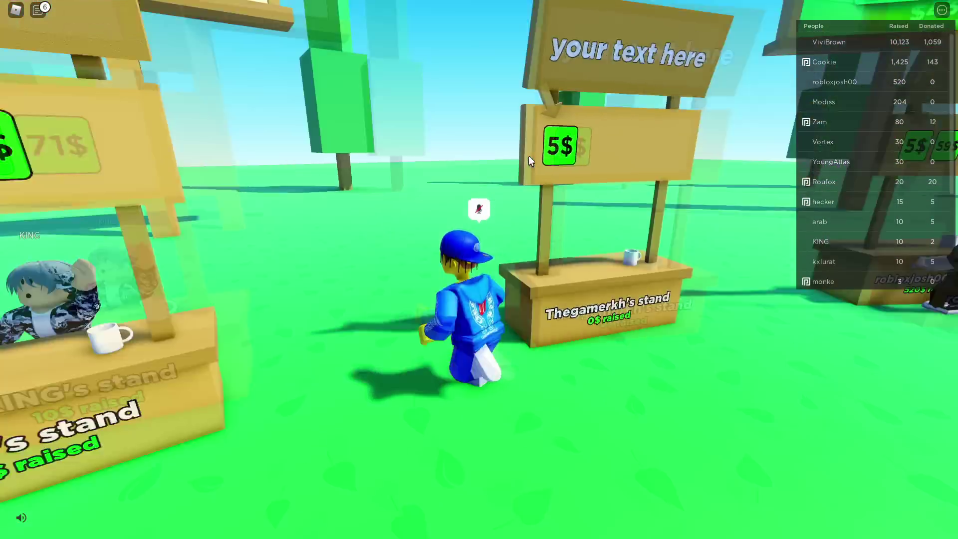